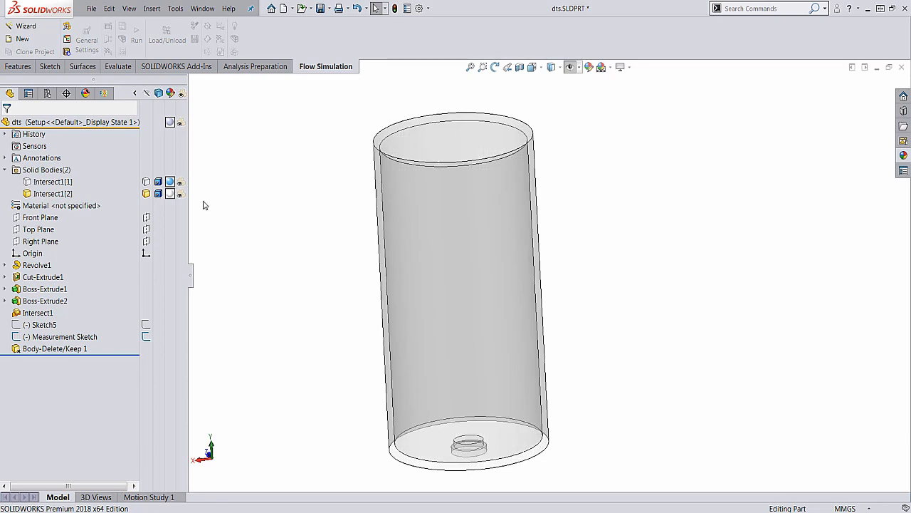
Show the Intersect1[1] water body inside the tank and bring up the Flow Simulation project tree
click(147, 182)
click(282, 285)
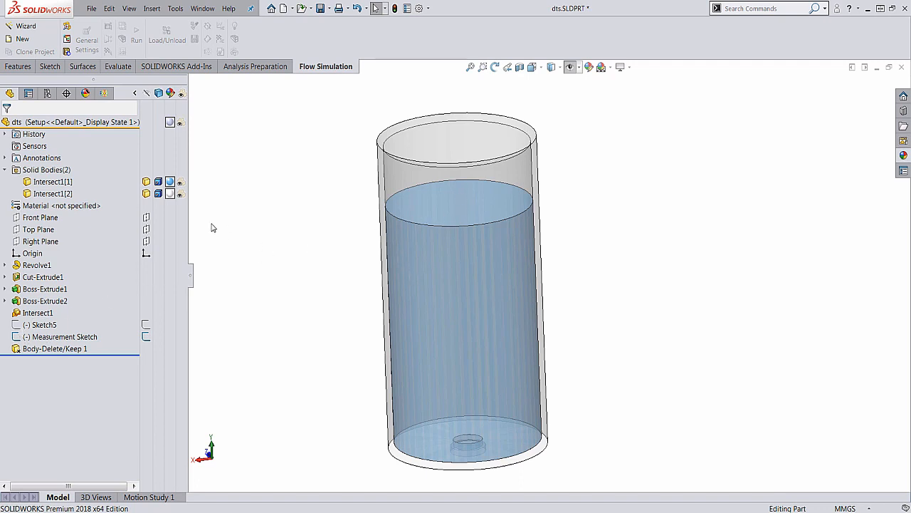
click(135, 93)
click(104, 94)
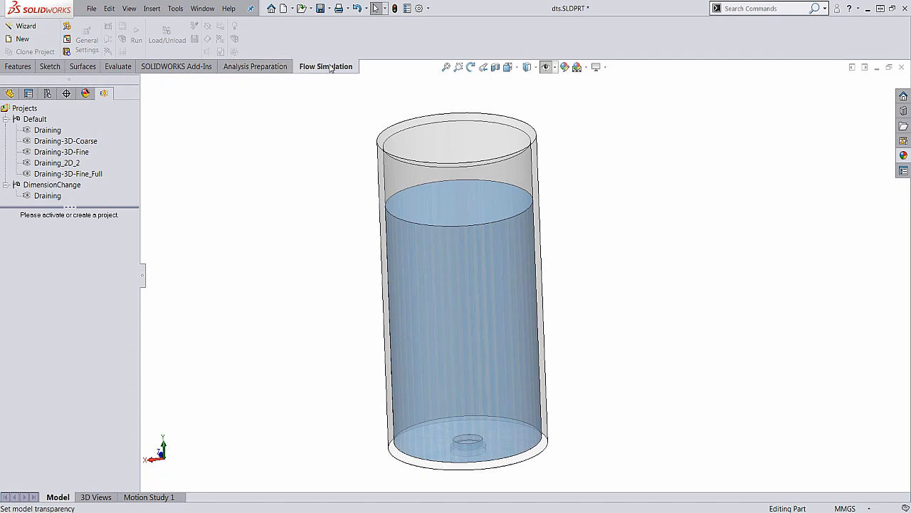
Start a wizard-based flow project named tankDrain in the current configuration, keeping the SI (m-kg-s) unit system
click(40, 32)
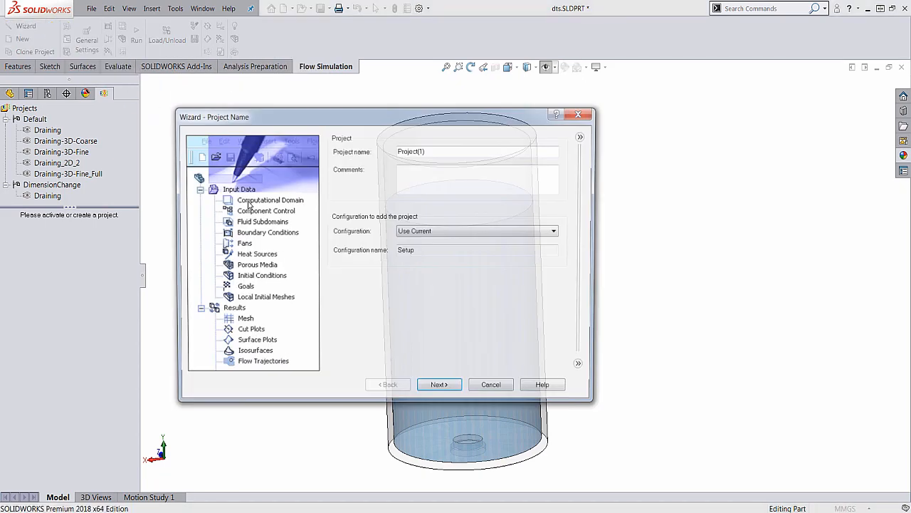
drag(448, 149, 368, 146)
text(tankDrain)
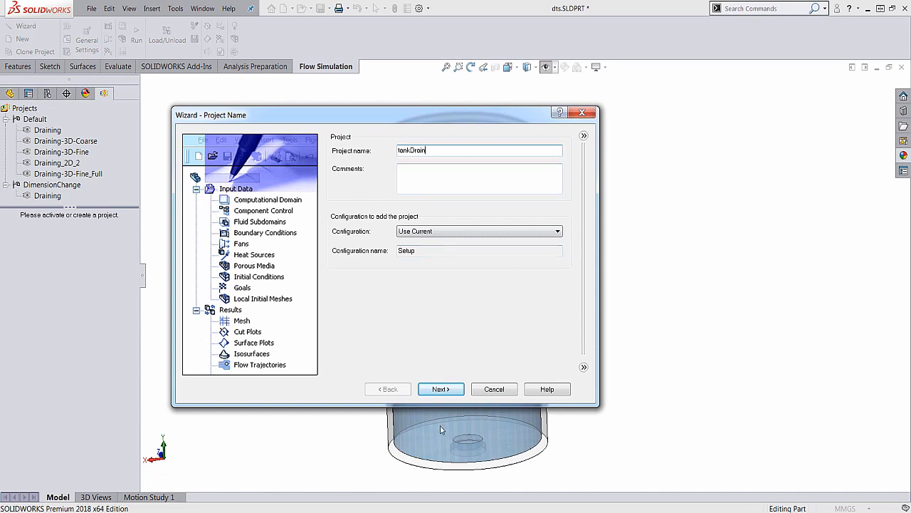
click(446, 391)
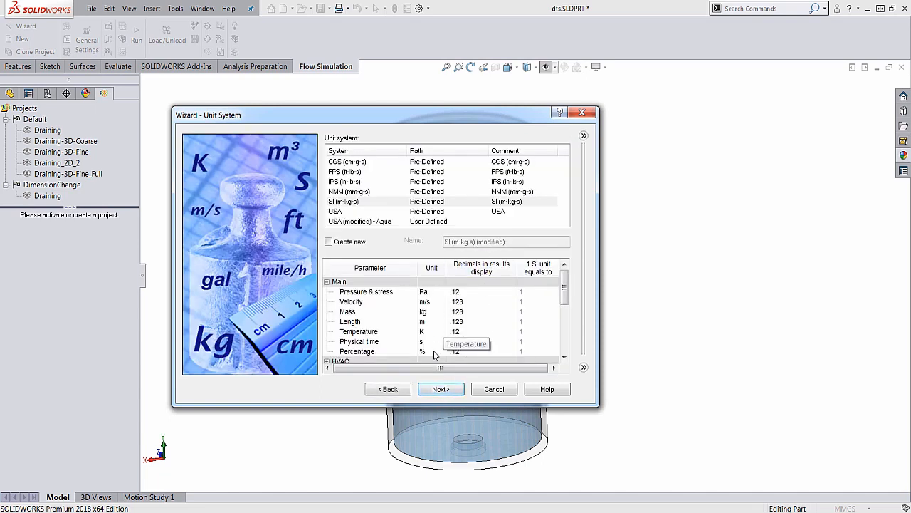
click(441, 391)
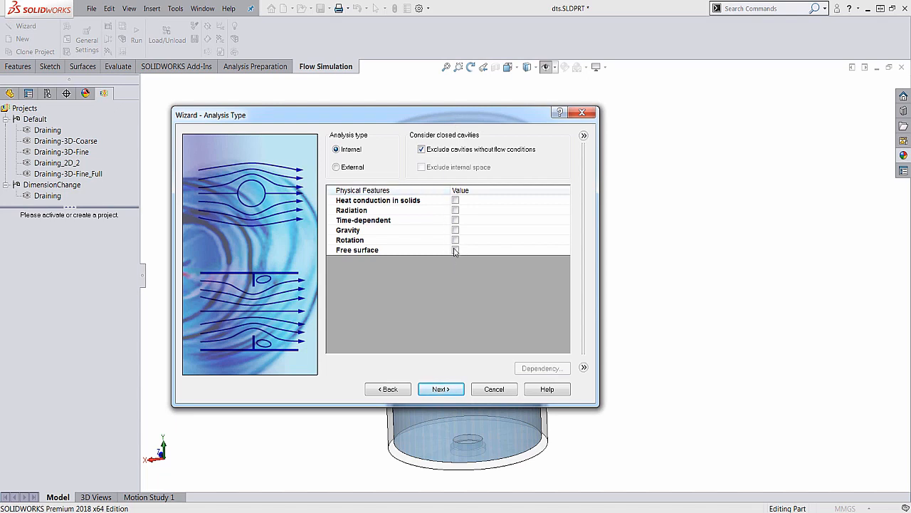
Set up the internal analysis as time-dependent, with gravity of -9.81 m/s^2 in Y and free surface enabled
click(456, 220)
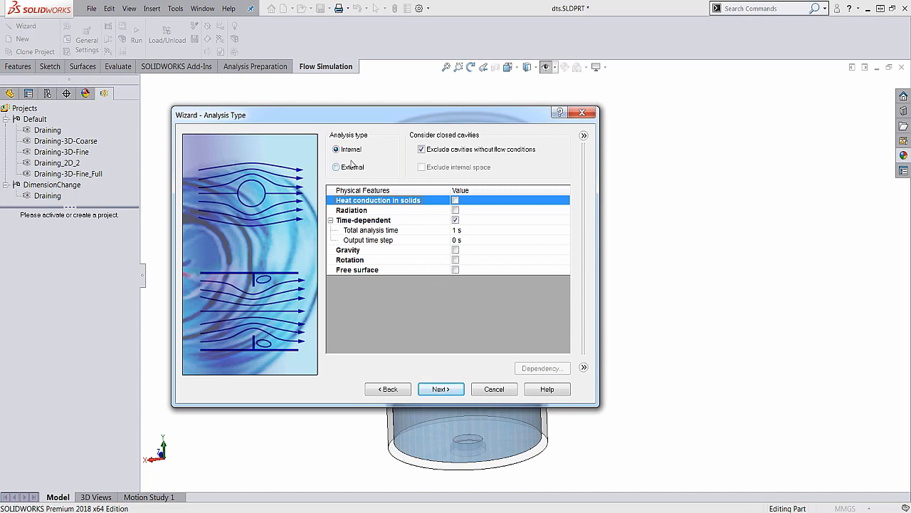
drag(378, 115, 246, 98)
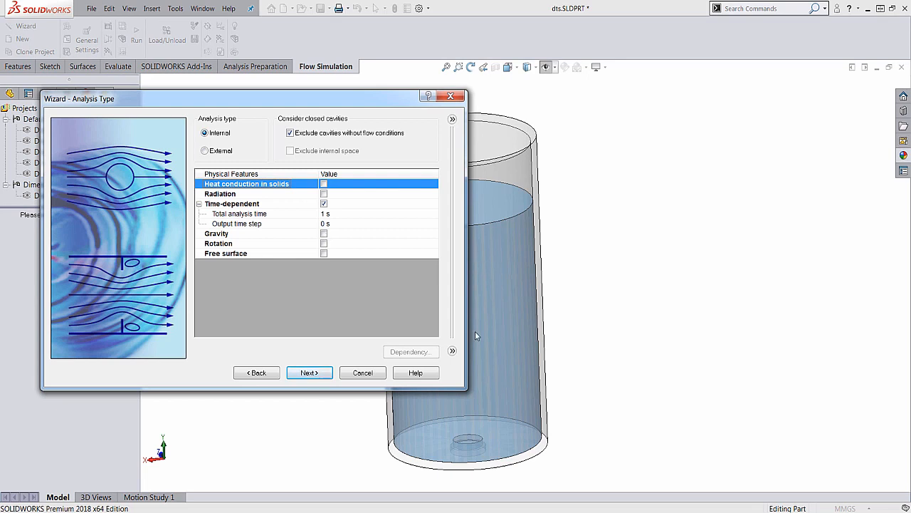
click(324, 233)
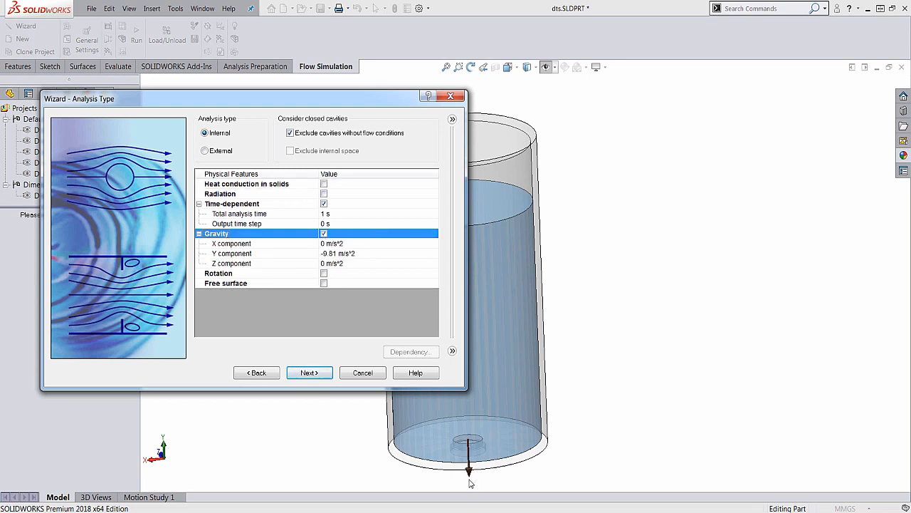
click(324, 283)
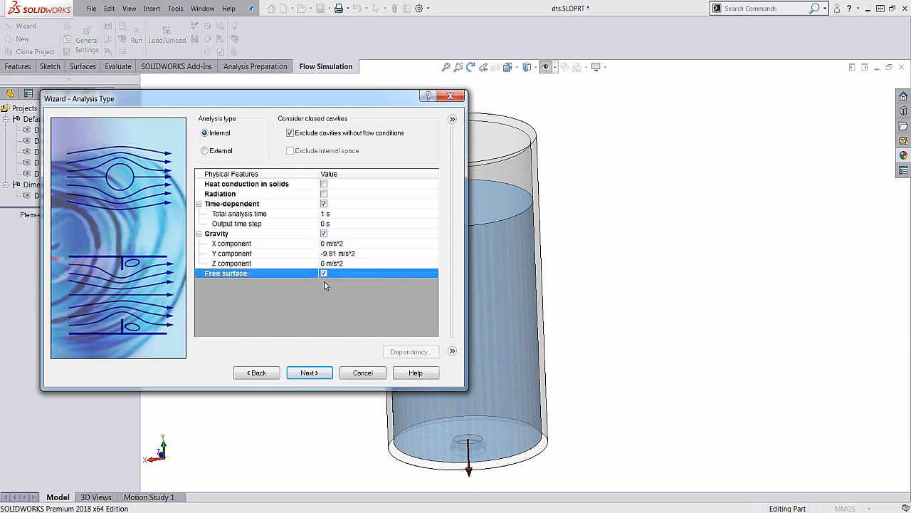
click(309, 373)
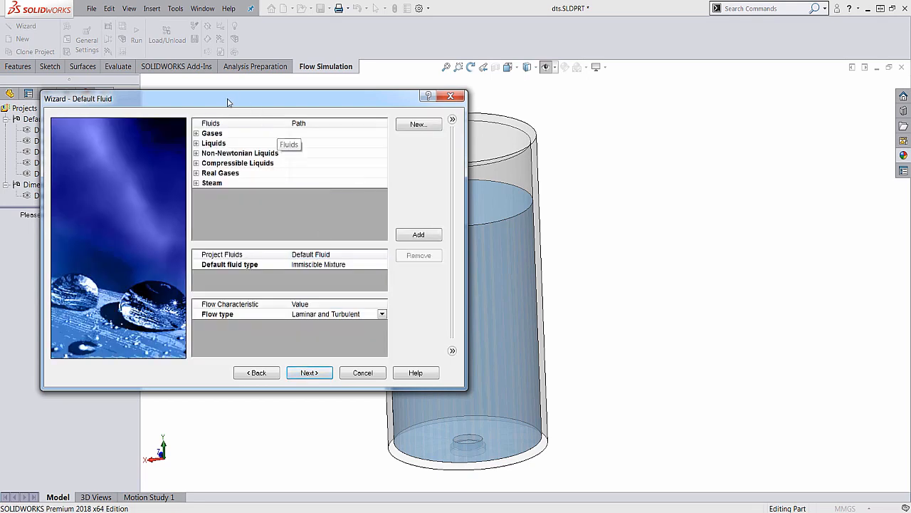
Add the pre-defined gas Air and the pre-defined liquid Water as the project fluids
drag(228, 100, 235, 99)
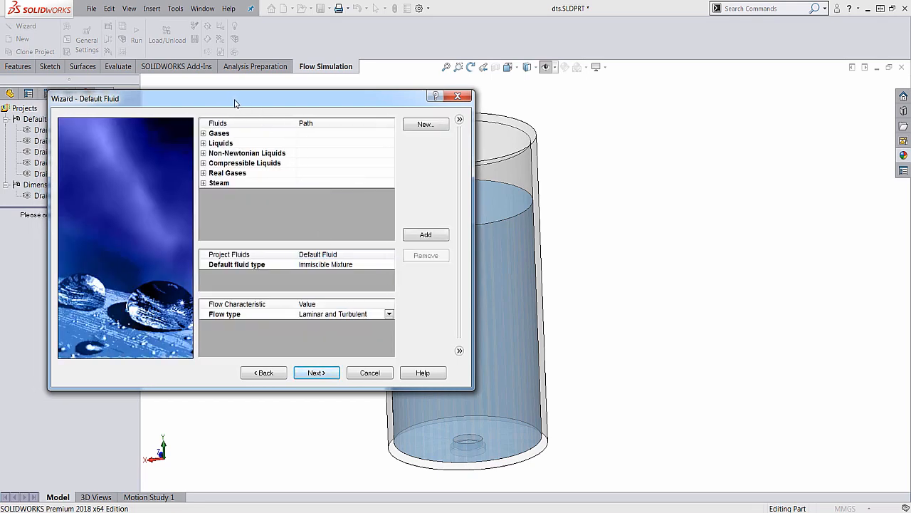
click(203, 133)
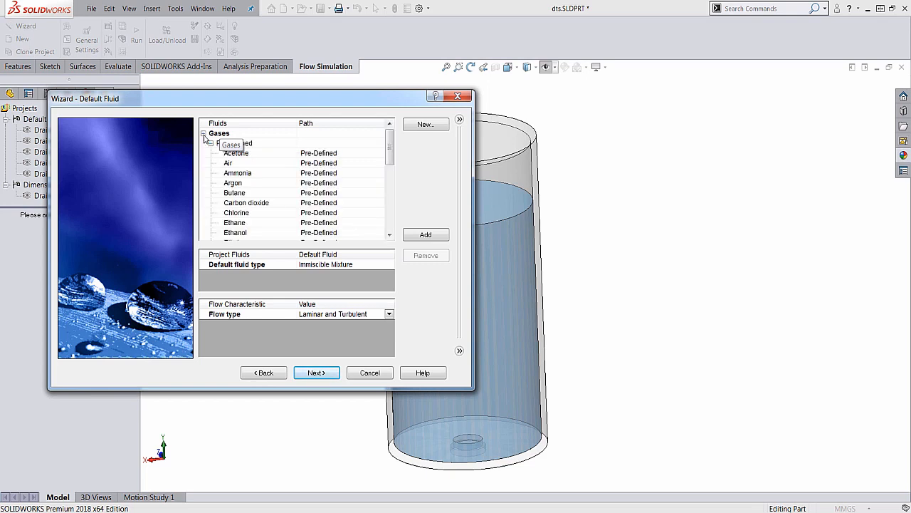
double_click(230, 163)
click(203, 133)
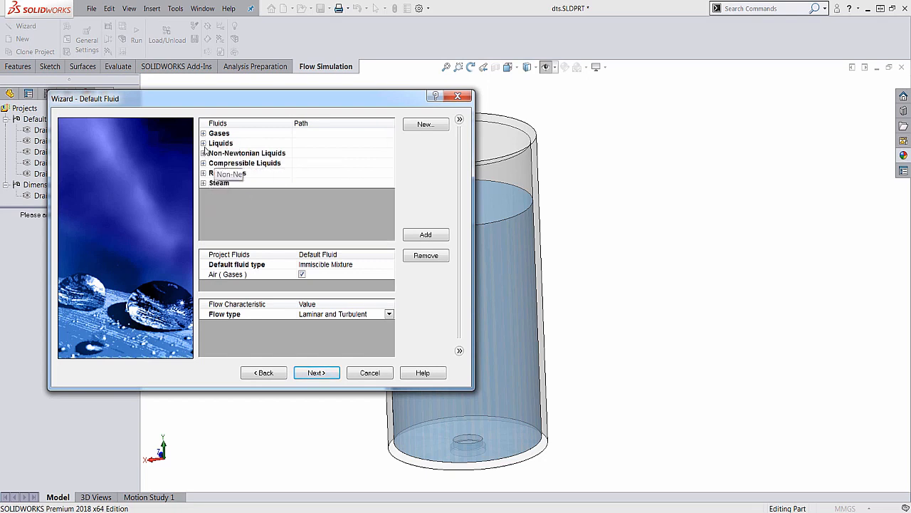
click(203, 143)
scroll(342, 185, down, 3)
click(359, 211)
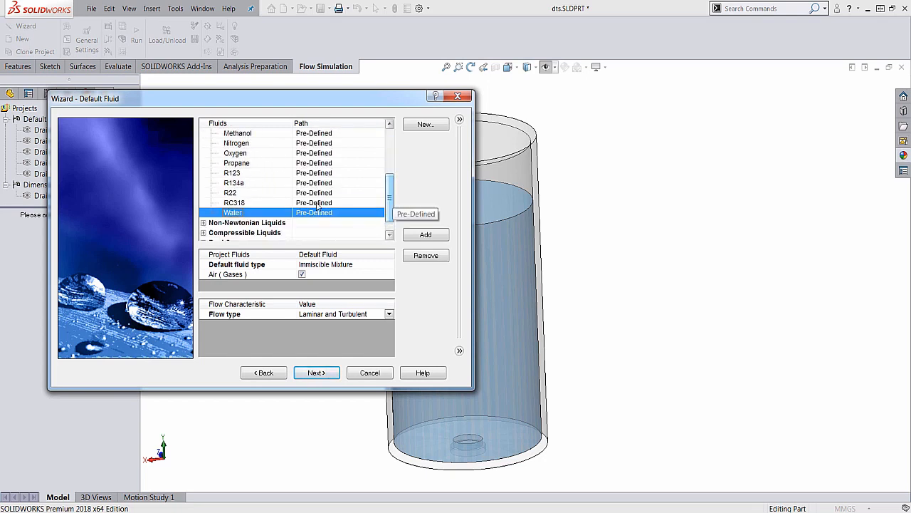
double_click(253, 213)
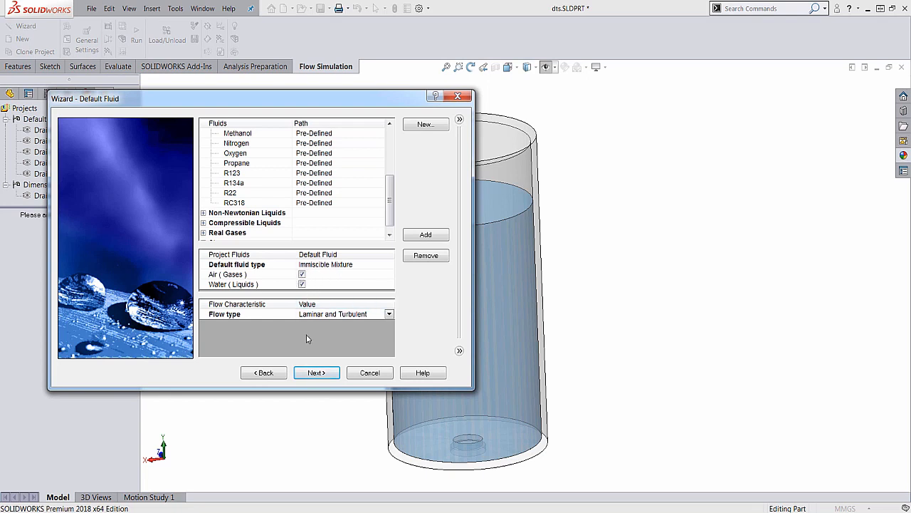
click(324, 372)
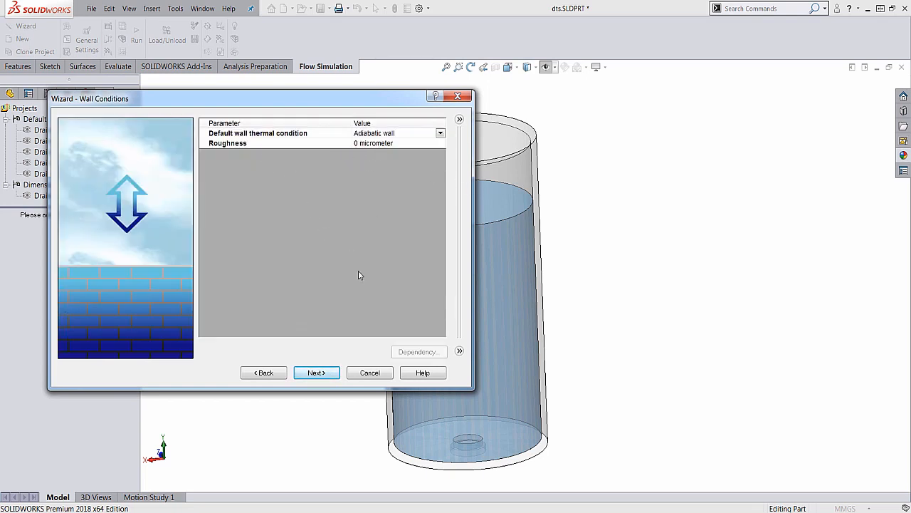
Accept the default adiabatic wall condition, keep Air as the initial fluid, and finish the project setup
click(319, 373)
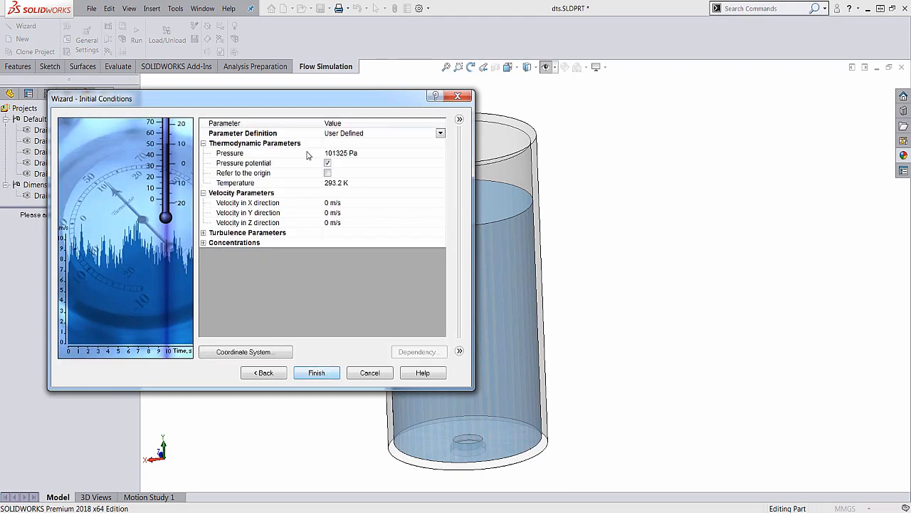
click(204, 244)
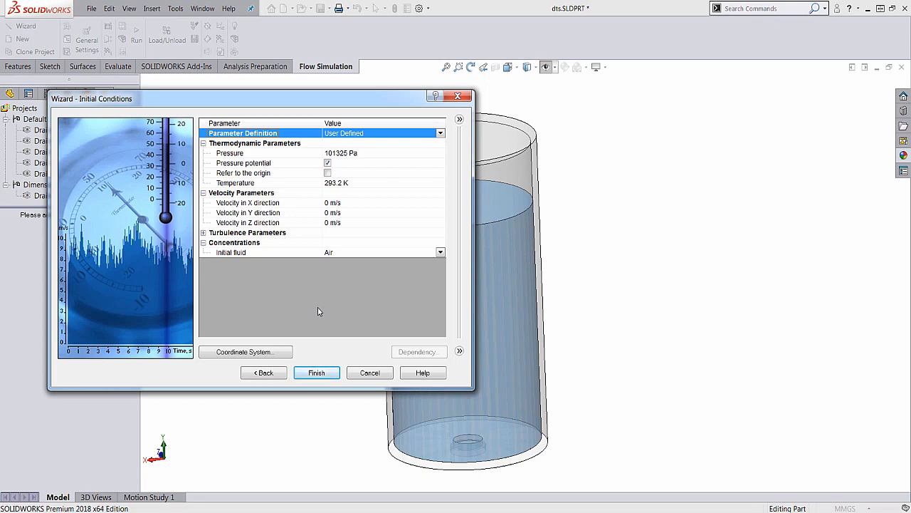
click(317, 373)
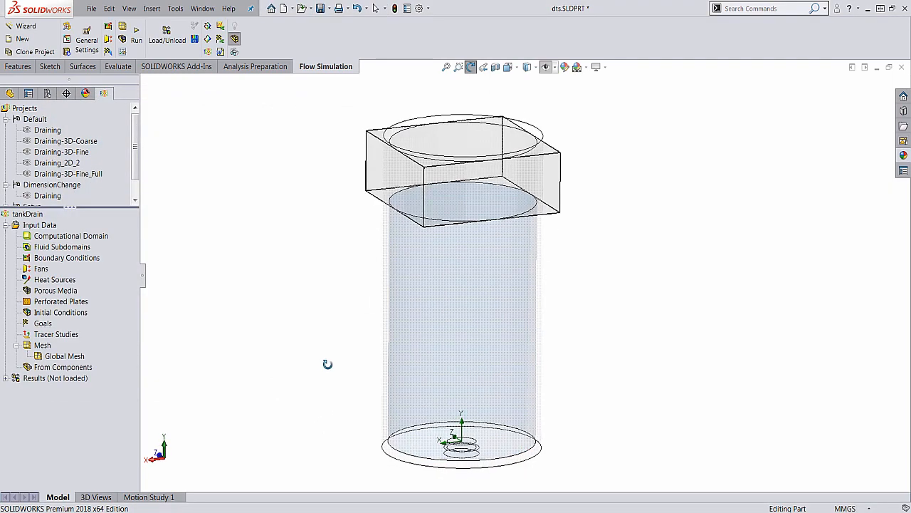
Add an initial condition on the Intersect1[1] body with solid components disabled and Water as the substance
mouse_move(447, 207)
middle_down()
mouse_move(460, 198)
mouse_move(444, 190)
mouse_move(460, 190)
middle_up()
middle_drag(402, 165, 411, 185)
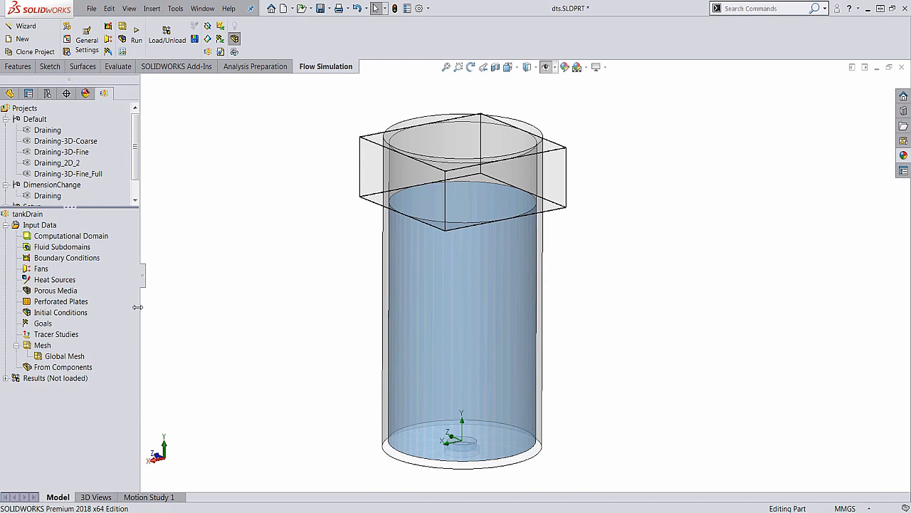
right_click(64, 313)
click(107, 321)
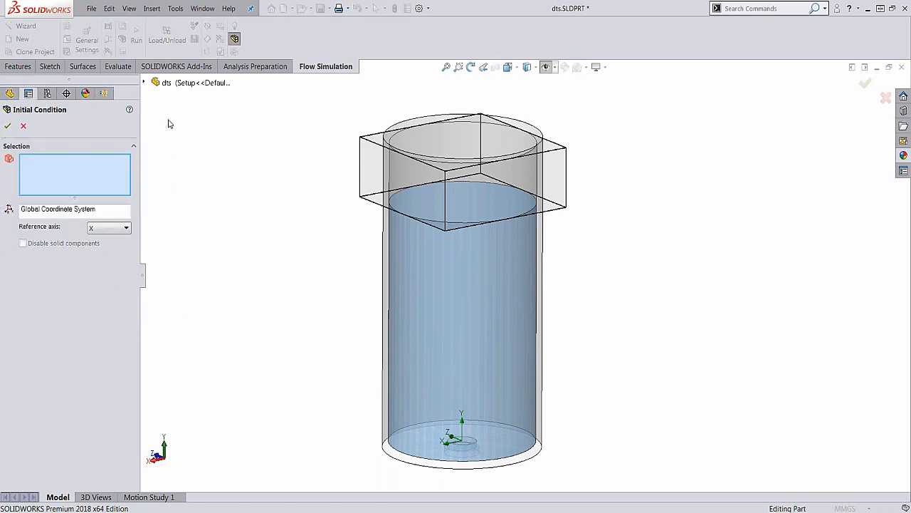
click(143, 84)
click(154, 130)
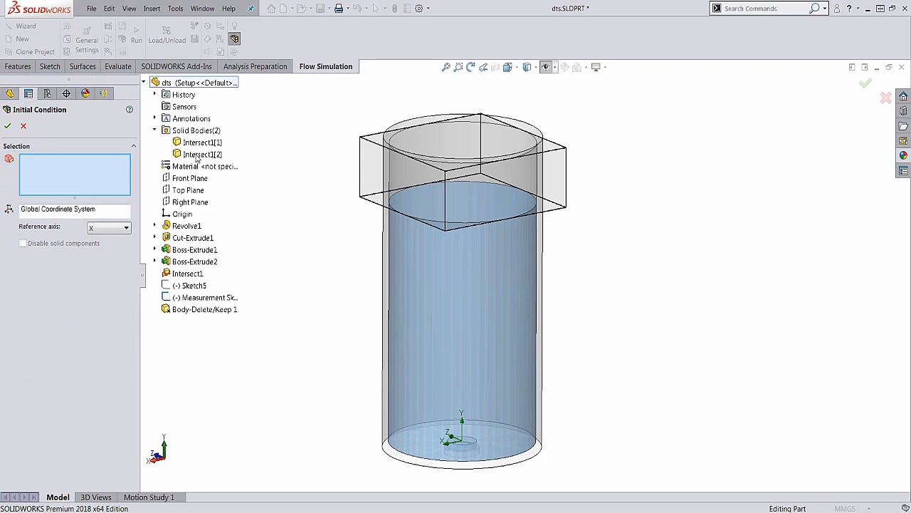
click(202, 142)
click(23, 242)
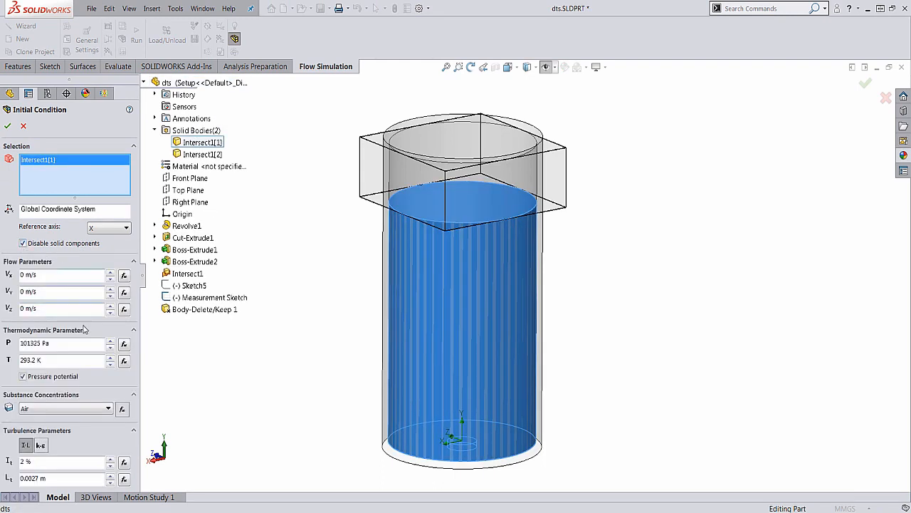
click(77, 410)
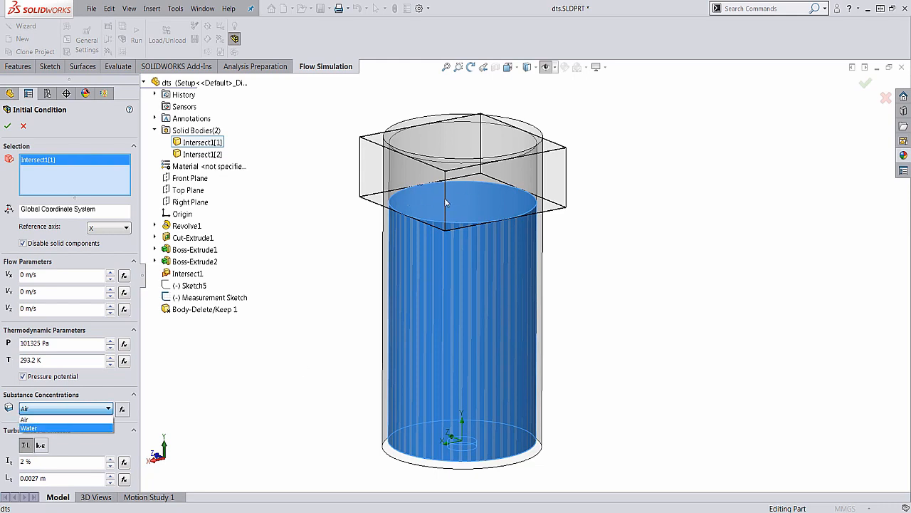
click(65, 428)
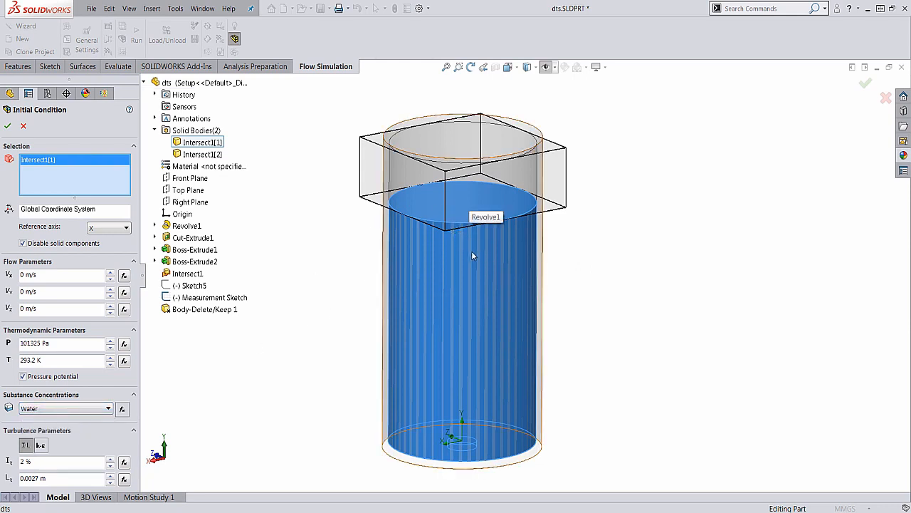
click(7, 125)
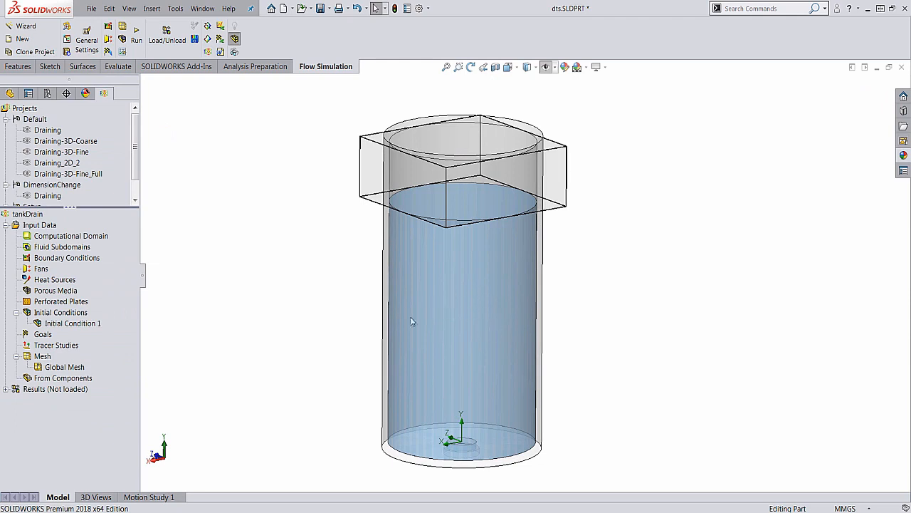
Recalculate the computational domain by changing its type to 2D simulation and back to 3D simulation, and accept it
right_click(83, 237)
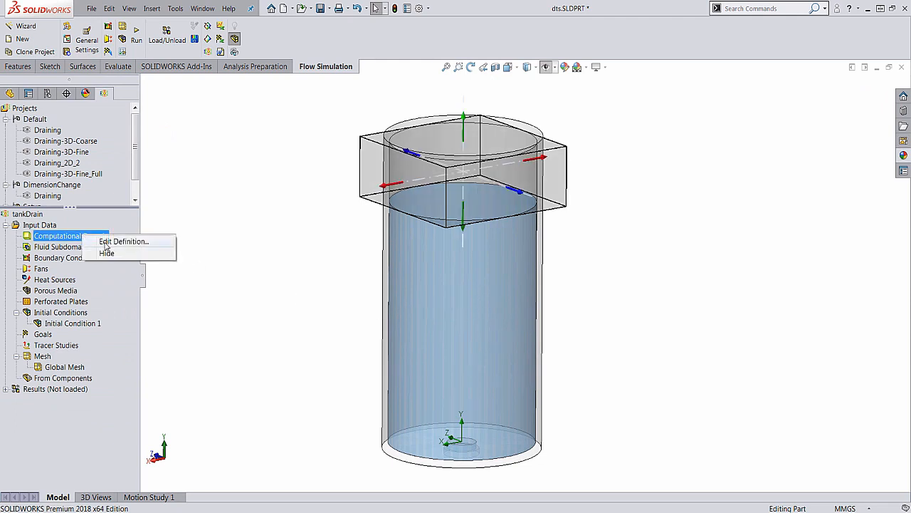
click(108, 241)
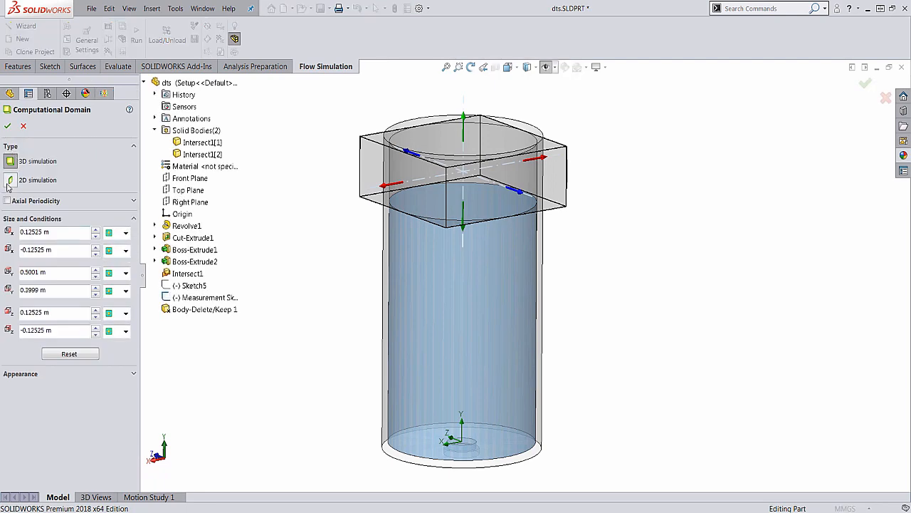
click(10, 179)
click(11, 162)
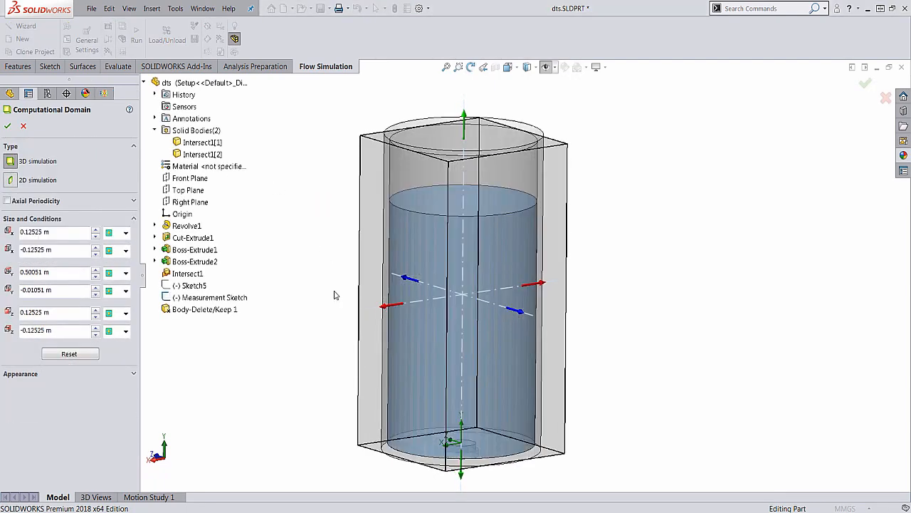
click(7, 126)
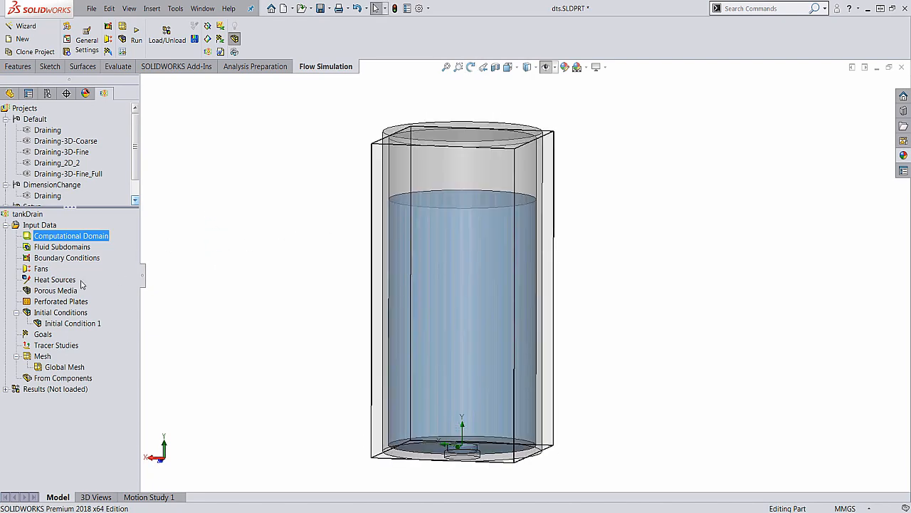
Add an Environment Pressure boundary condition on the inner face of the tank's top lid, keeping 101325 Pa and 293.2 K
right_click(54, 260)
click(70, 269)
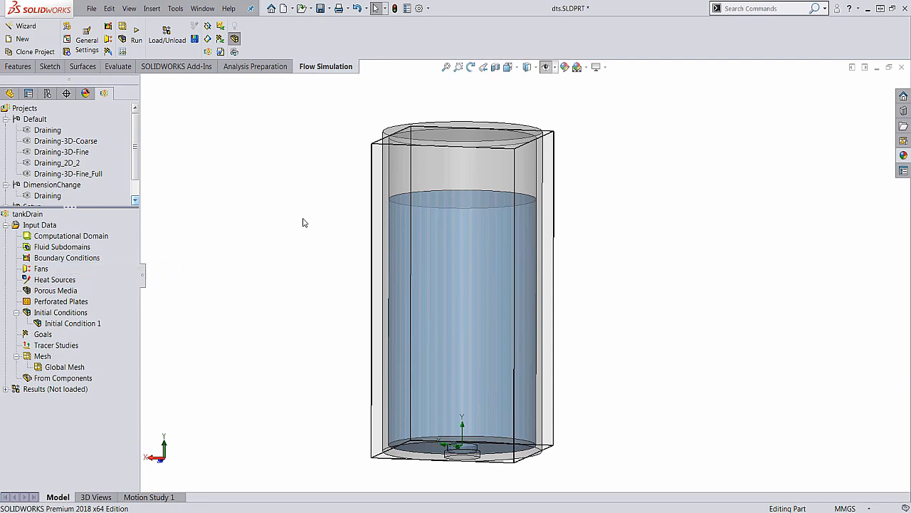
right_click(447, 147)
click(473, 175)
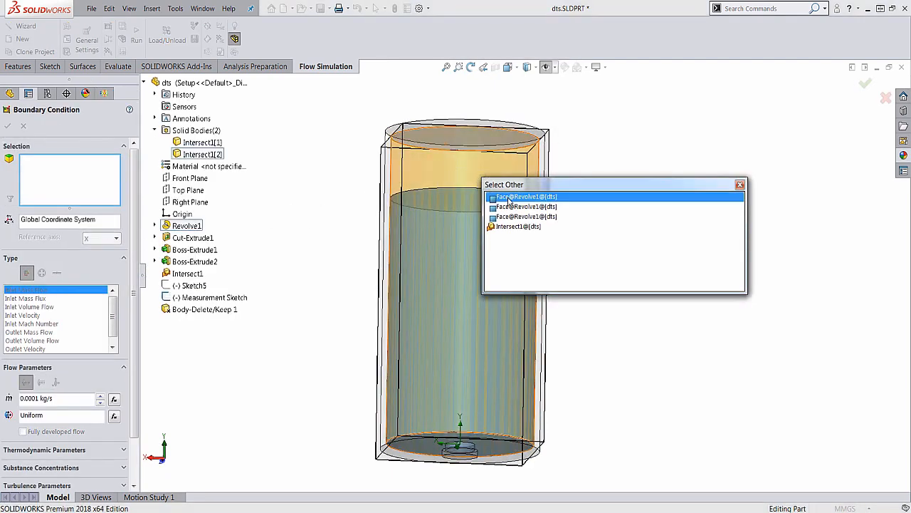
click(510, 209)
middle_drag(592, 173, 581, 265)
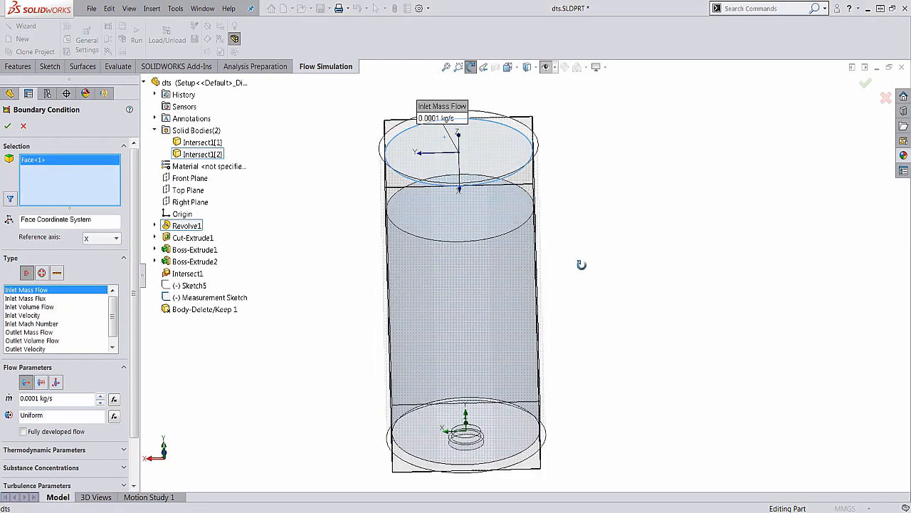
click(42, 274)
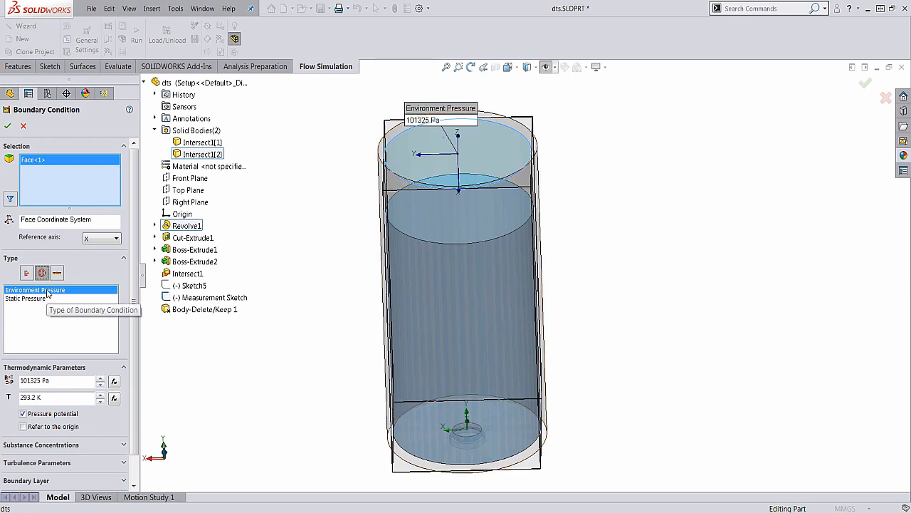
click(7, 127)
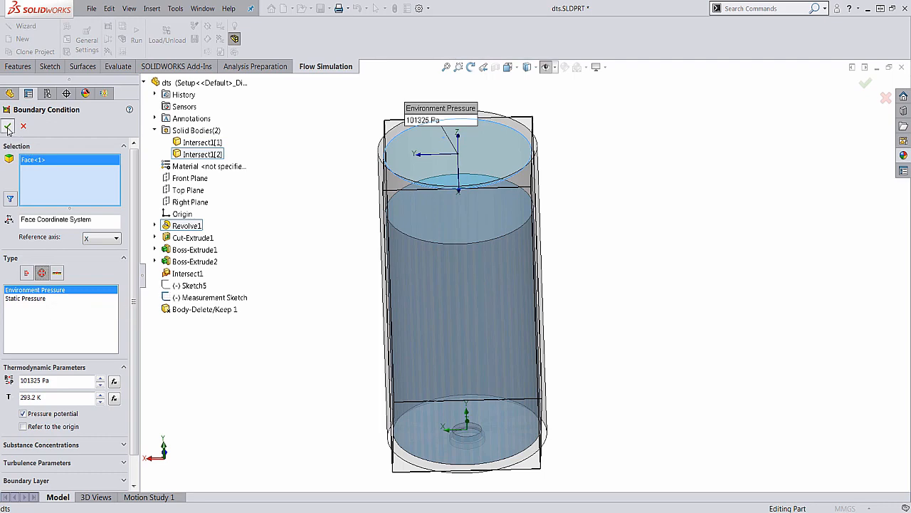
Add an Environment Pressure boundary condition on the Boss-Extrude2 face closing the drain outlet, keeping 101325 Pa and 293.2 K
scroll(446, 353, up, 2)
middle_drag(446, 352, 420, 300)
scroll(479, 402, down, 3)
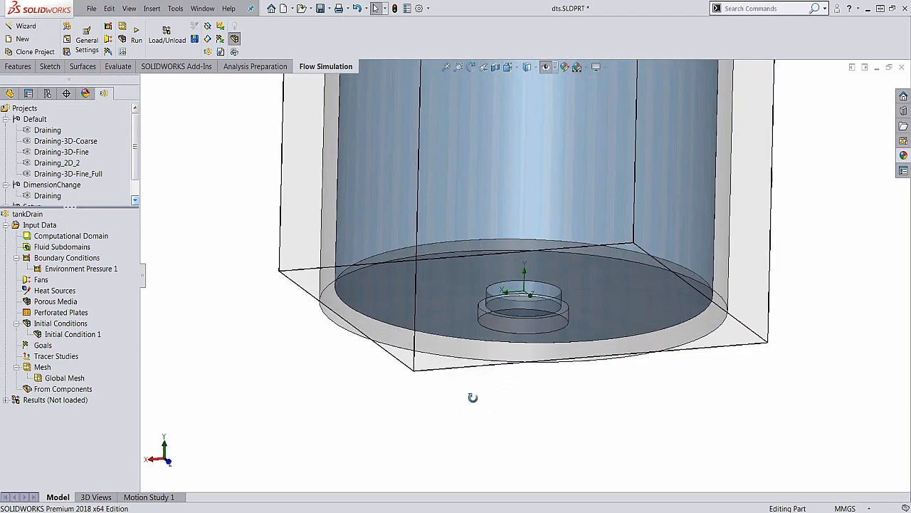
middle_drag(509, 295, 496, 326)
right_click(47, 257)
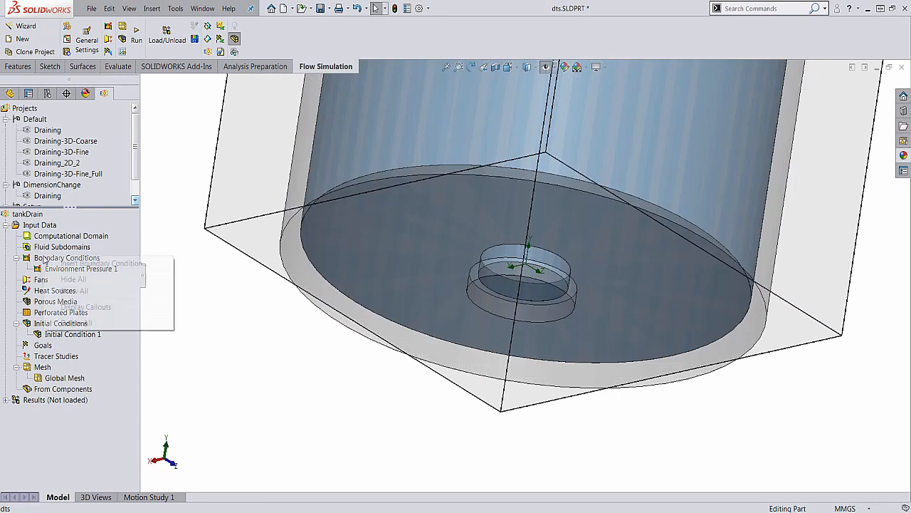
click(86, 262)
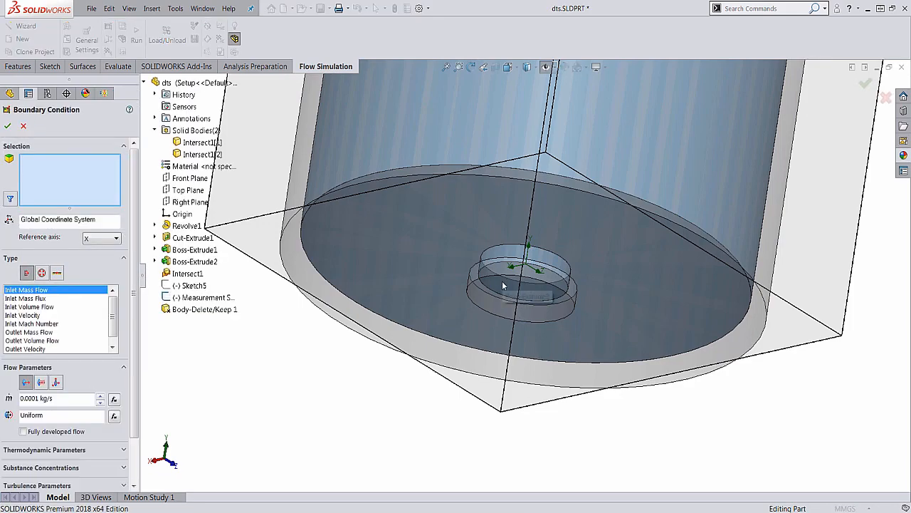
right_click(502, 281)
click(542, 310)
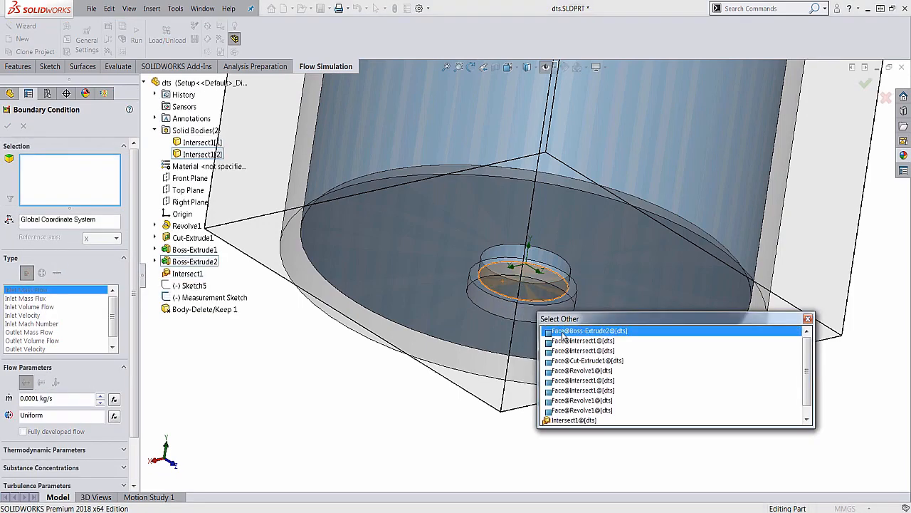
click(562, 331)
middle_drag(562, 331, 397, 382)
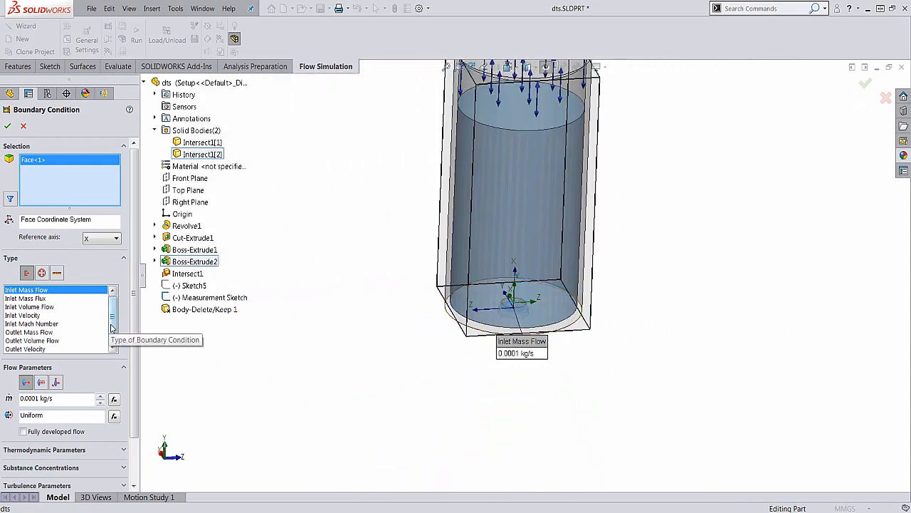
click(41, 273)
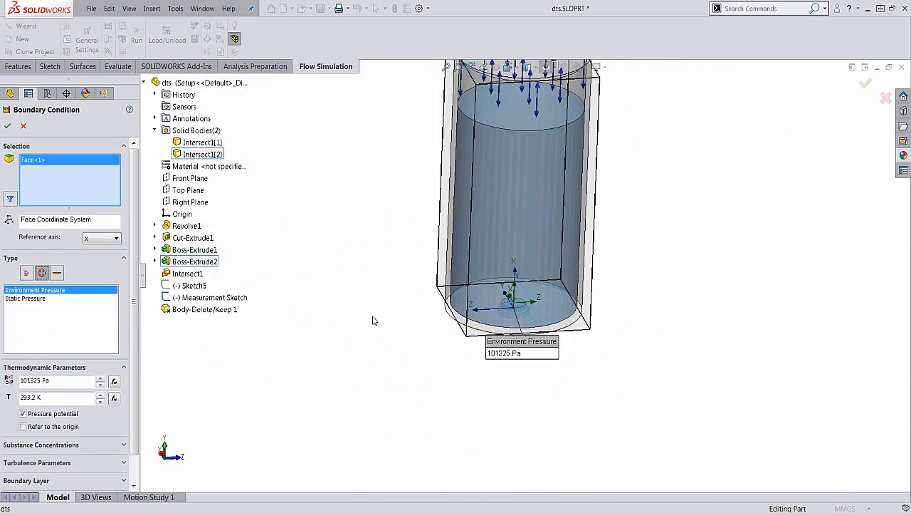
click(7, 125)
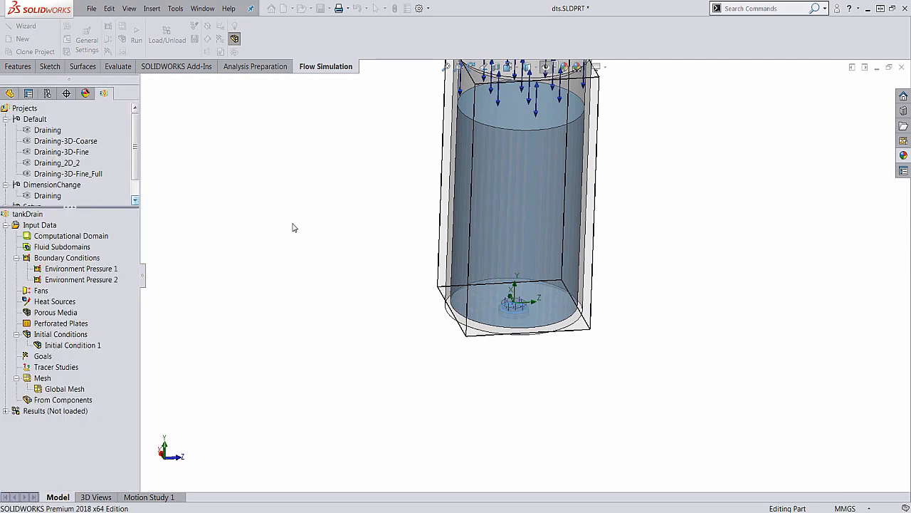
Activate the Draining-3D-Fine_Full project of the Default configuration
scroll(500, 200, up, 2)
middle_drag(500, 199, 504, 192)
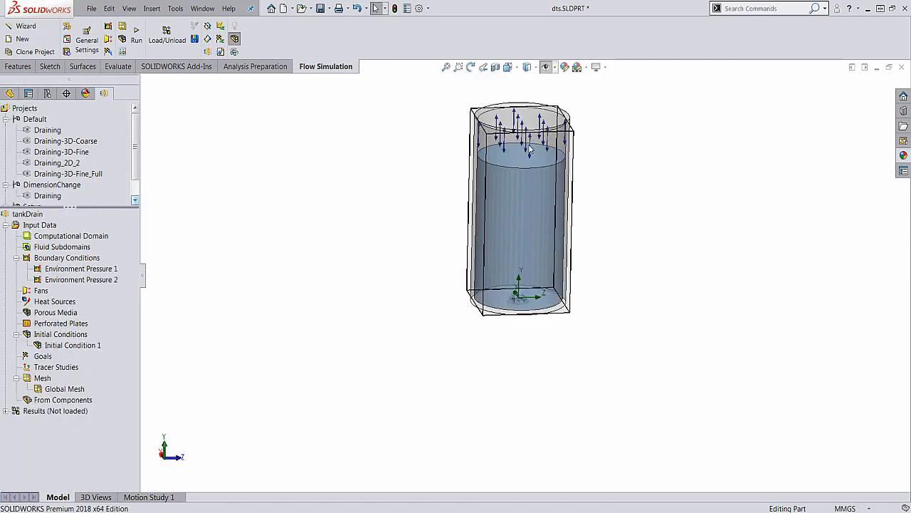
scroll(531, 148, down, 2)
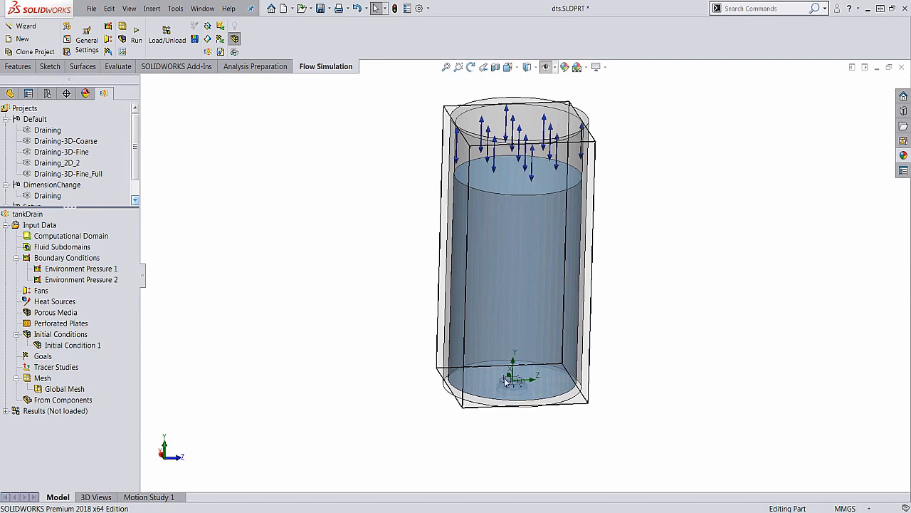
mouse_move(539, 423)
middle_down()
mouse_move(533, 406)
mouse_move(533, 417)
middle_up()
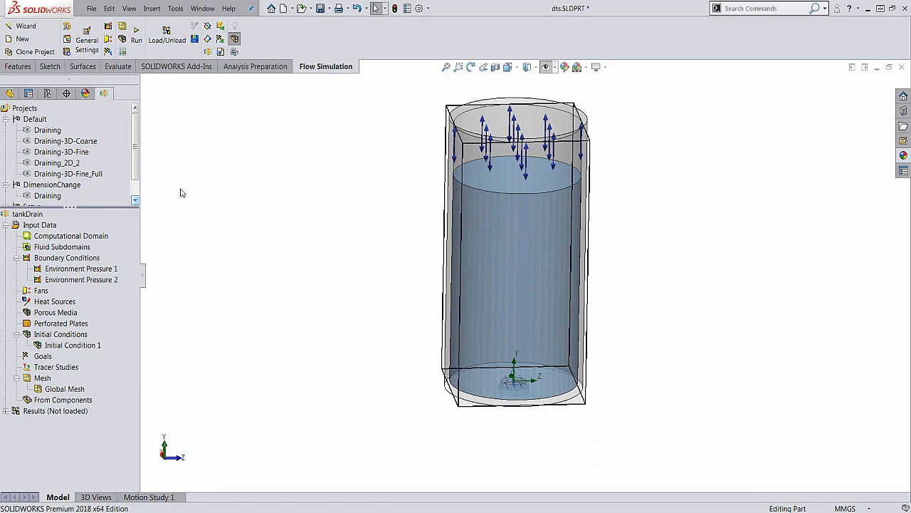
right_click(99, 178)
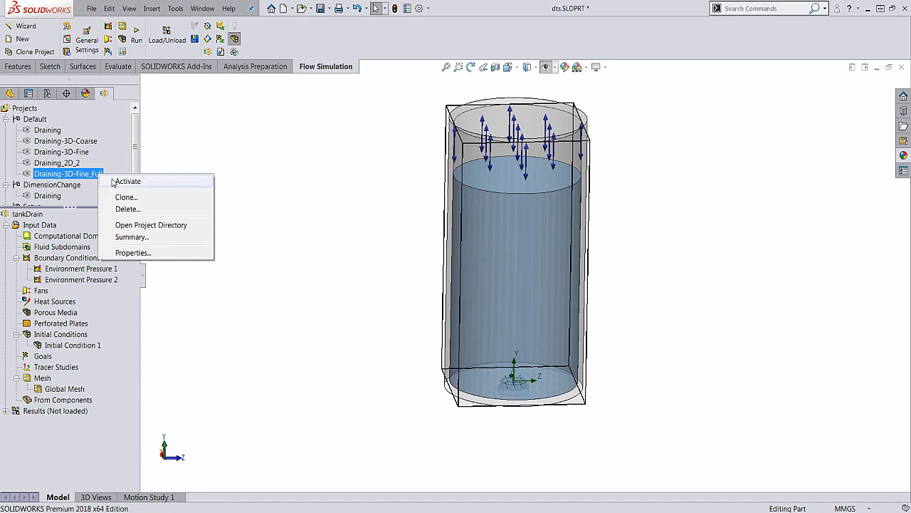
click(127, 182)
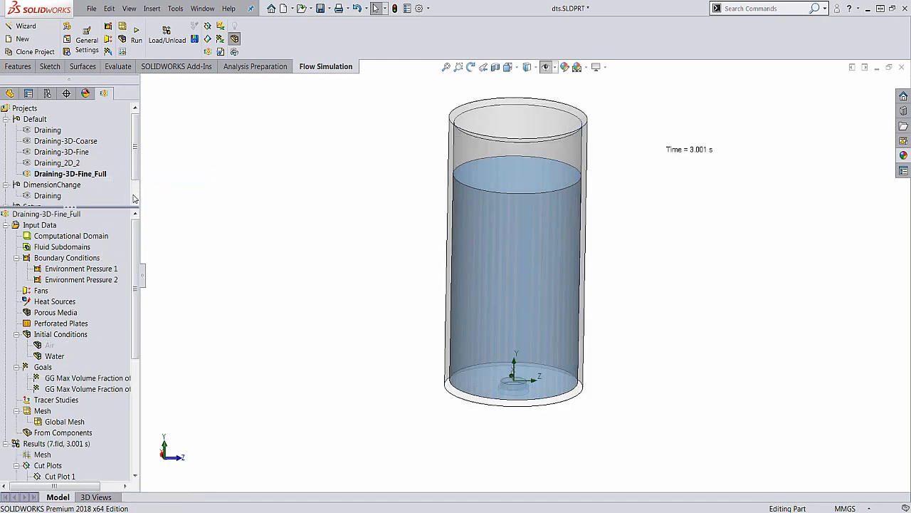
Check which faces the two Environment Pressure conditions use and which body the Water initial condition covers
click(72, 268)
click(86, 279)
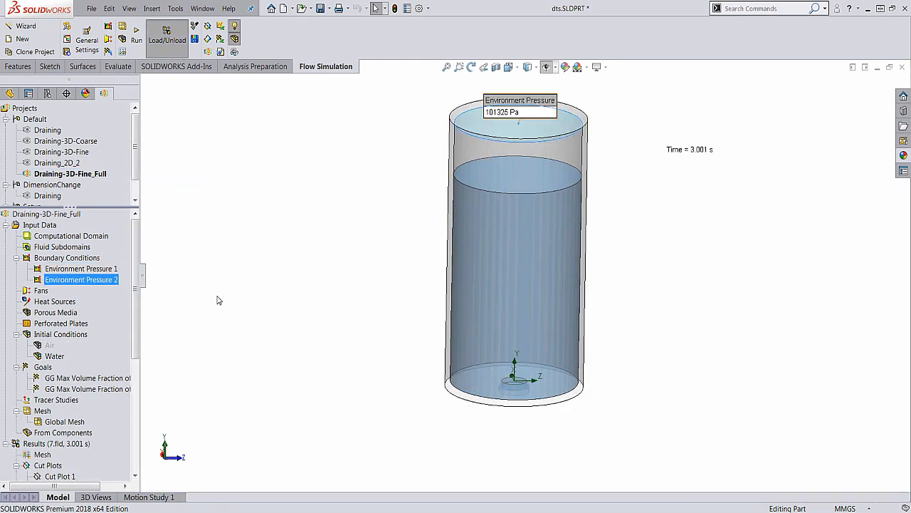
click(97, 270)
click(102, 282)
click(56, 356)
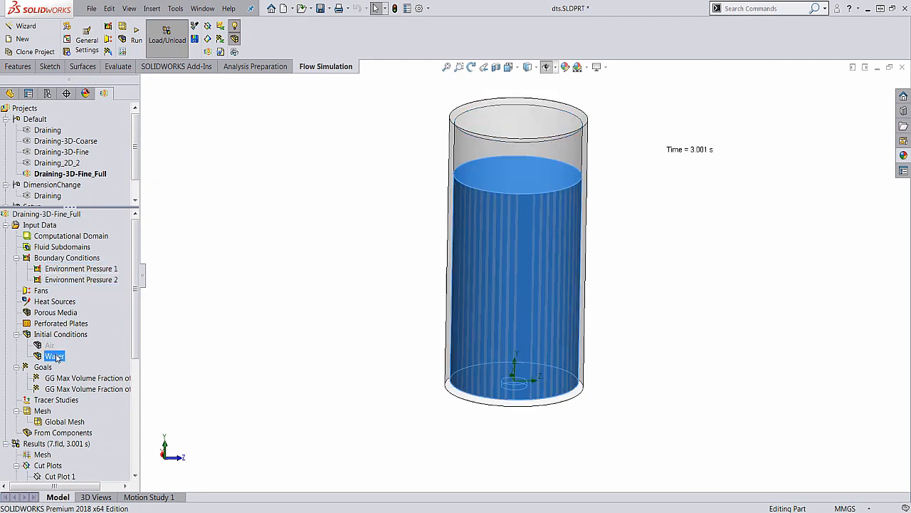
click(265, 319)
Show Cut Plot 2 of the water mass fraction in the tank
scroll(139, 336, down, 4)
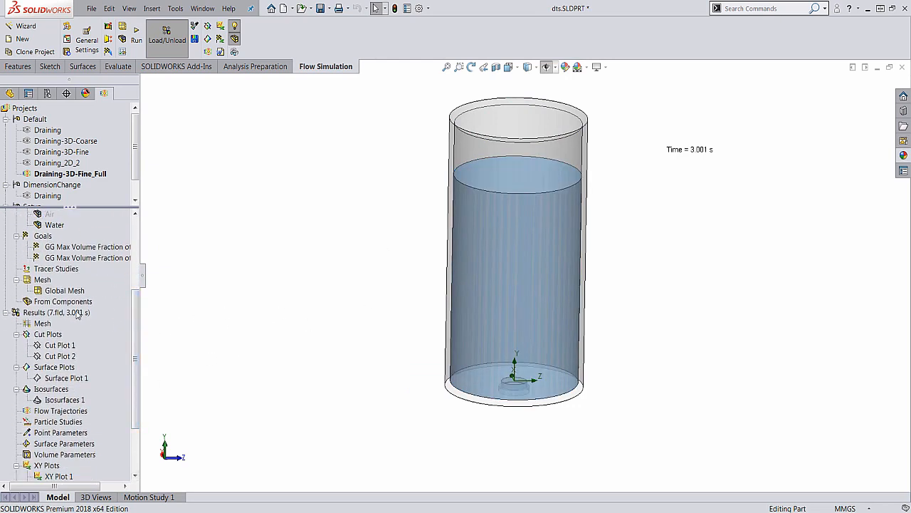
right_click(55, 358)
click(79, 377)
click(367, 315)
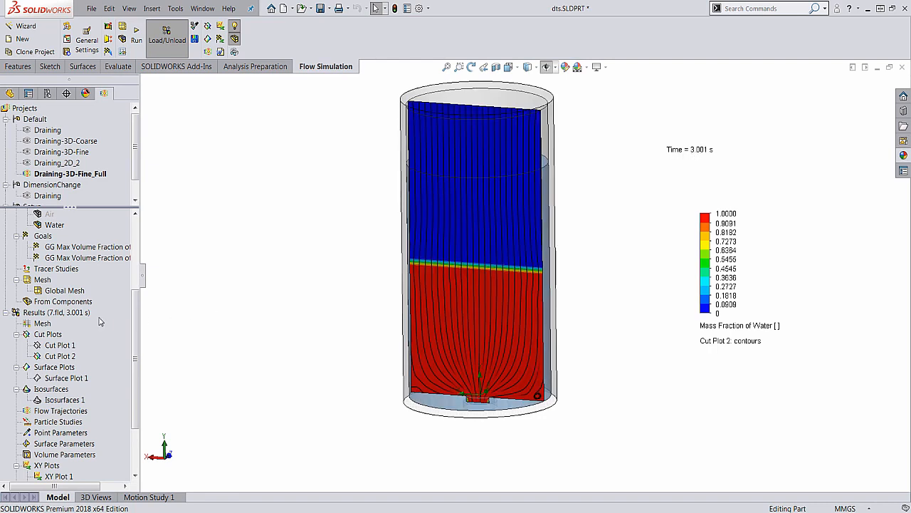
Load the results for the 1 s time moment
right_click(75, 315)
click(103, 346)
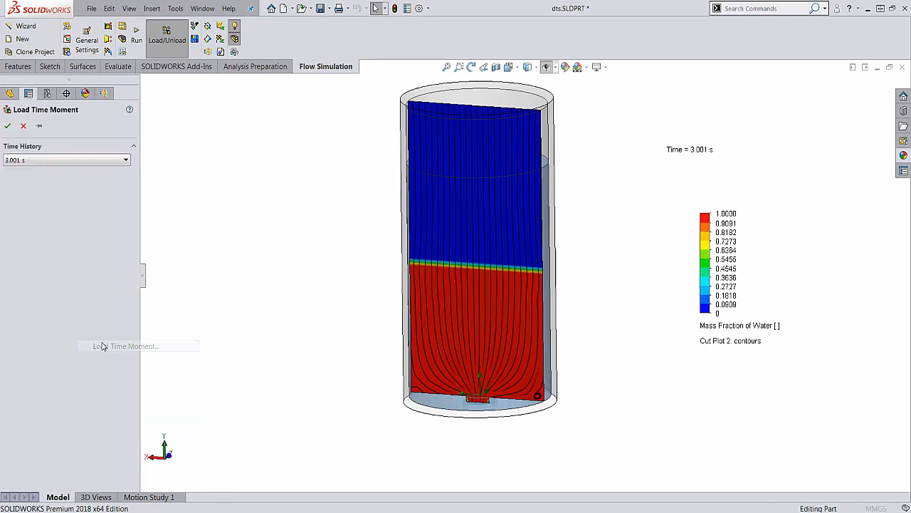
click(63, 161)
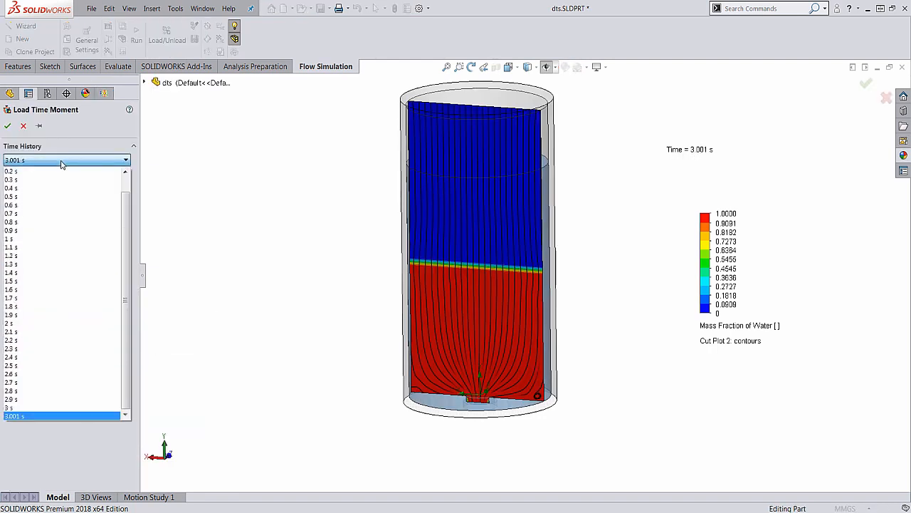
click(65, 243)
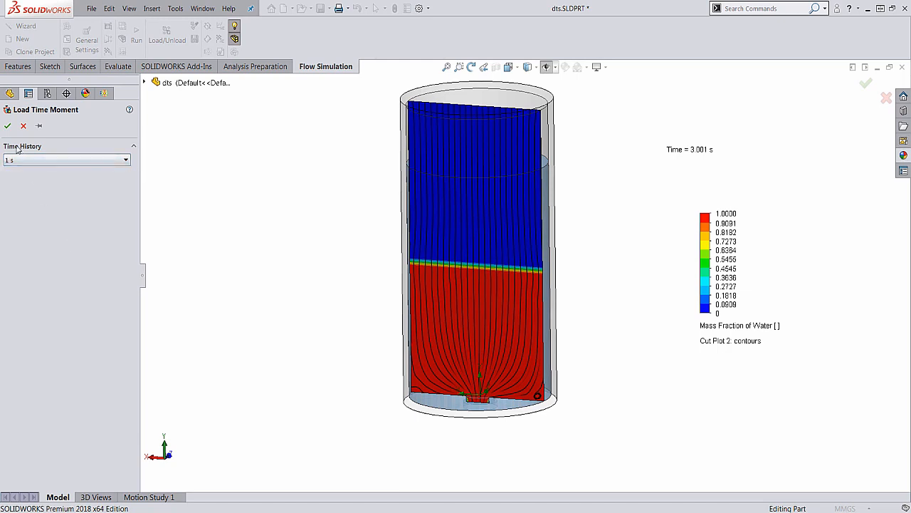
click(7, 125)
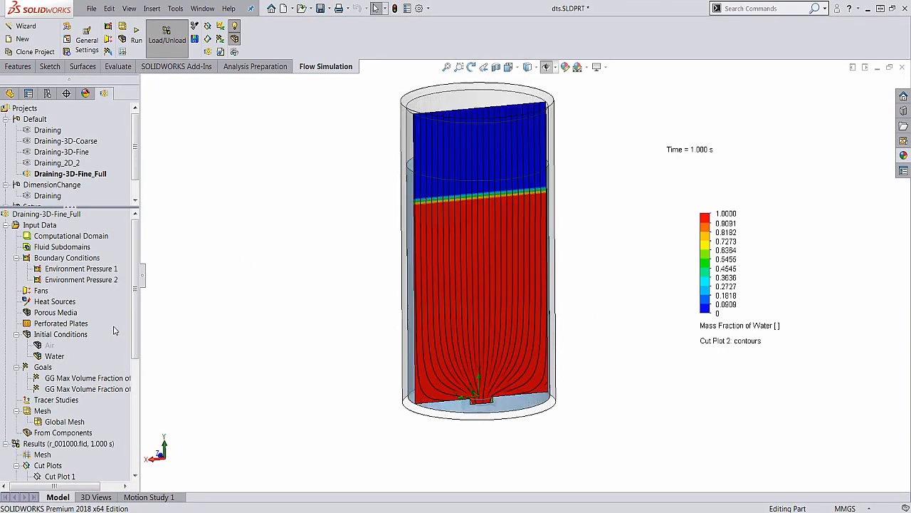
Review the saving settings in the Calculation Control Options, including the parameter list stored for the Transient Explorer, and accept them
right_click(49, 216)
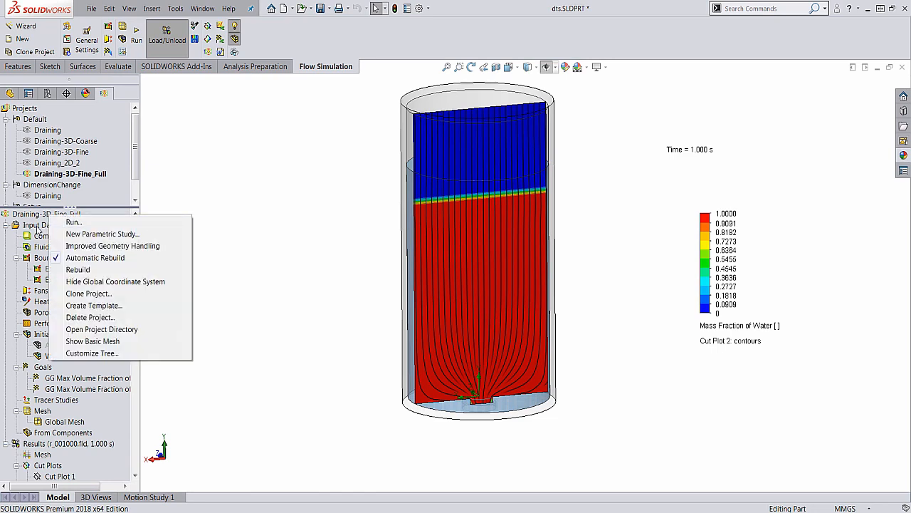
right_click(38, 227)
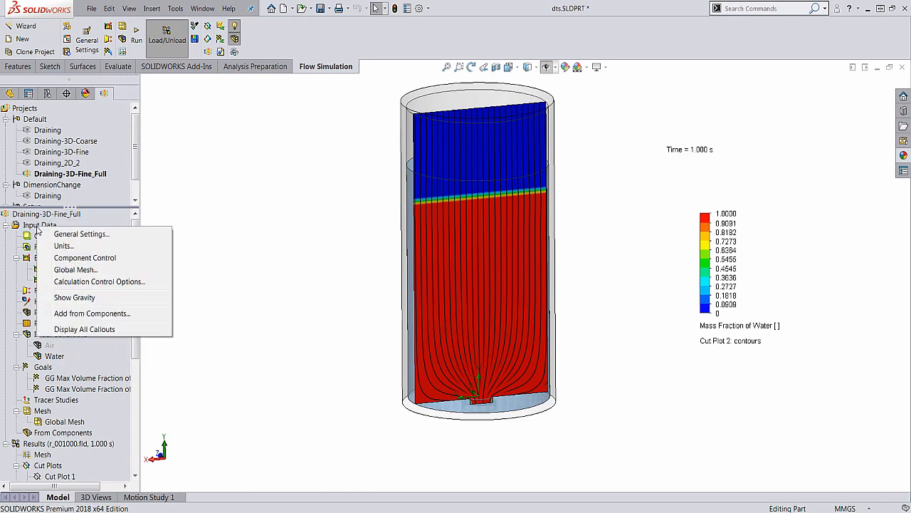
click(93, 282)
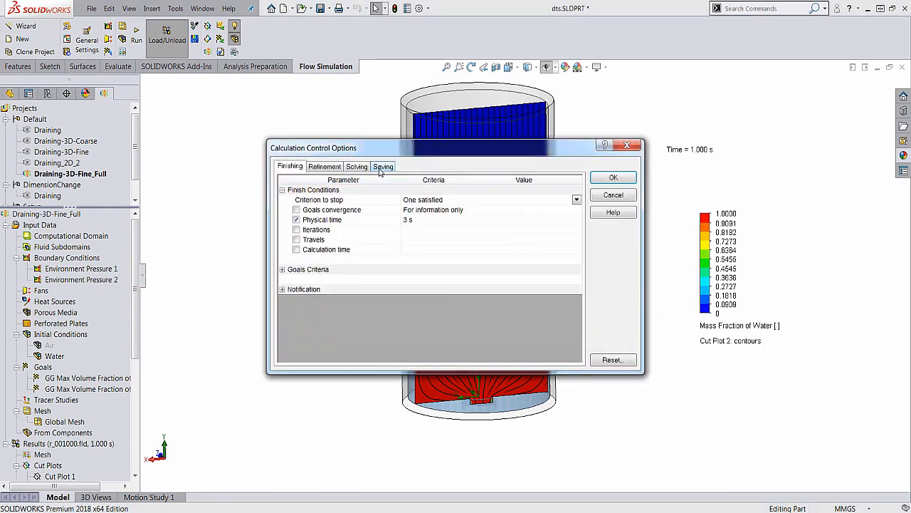
click(382, 168)
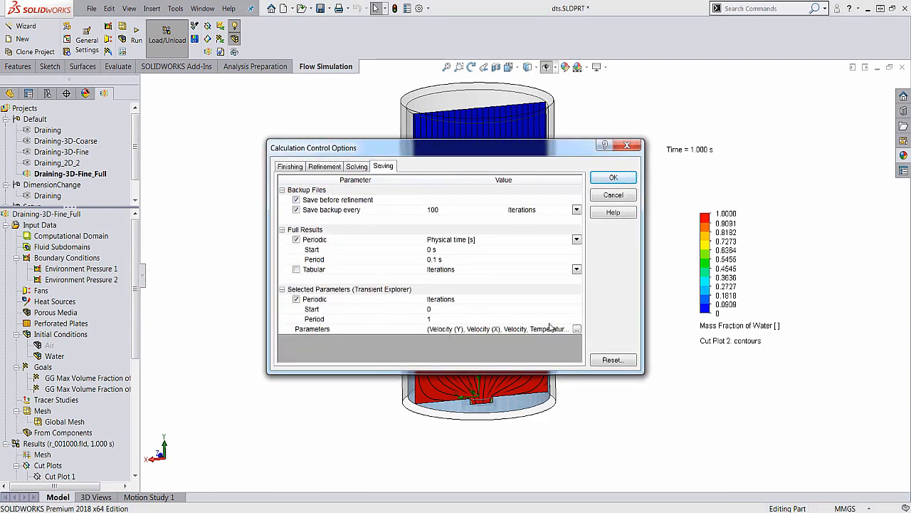
click(577, 330)
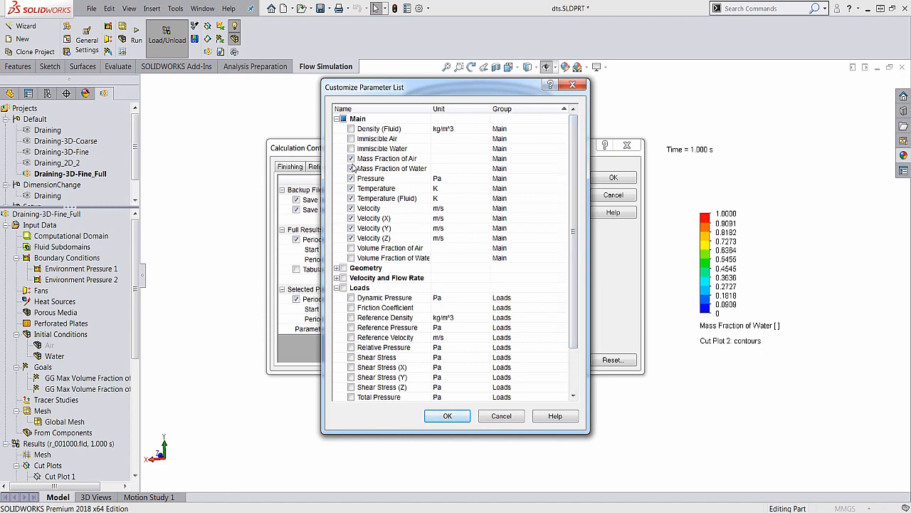
click(448, 416)
click(613, 177)
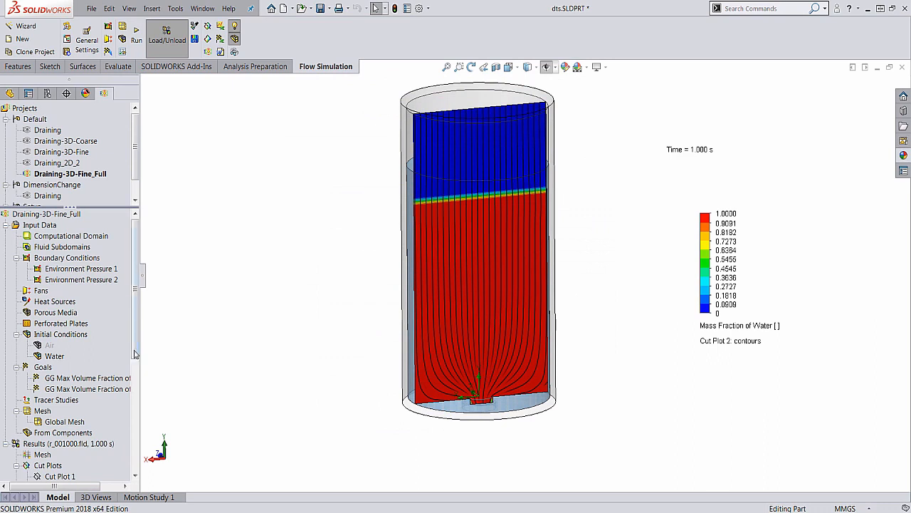
Switch the results to Transient Explorer and play the time history of the draining tank
scroll(136, 356, down, 4)
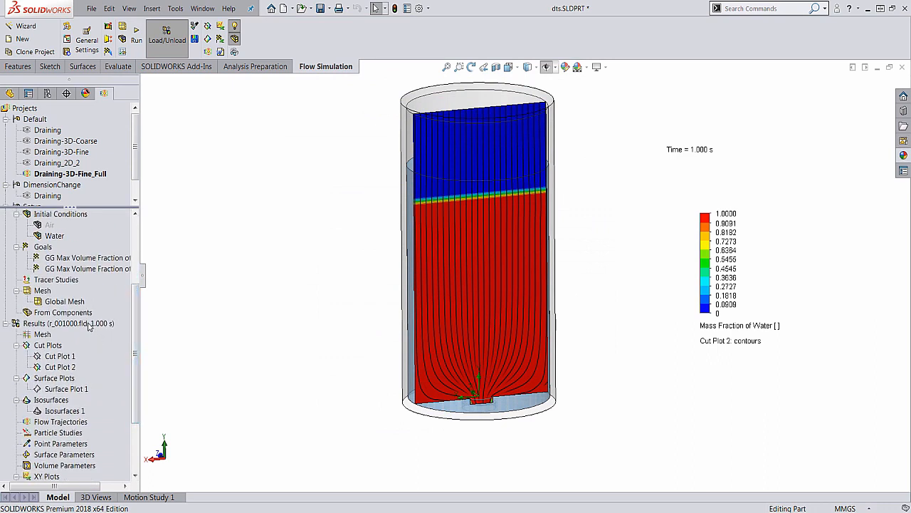
right_click(89, 324)
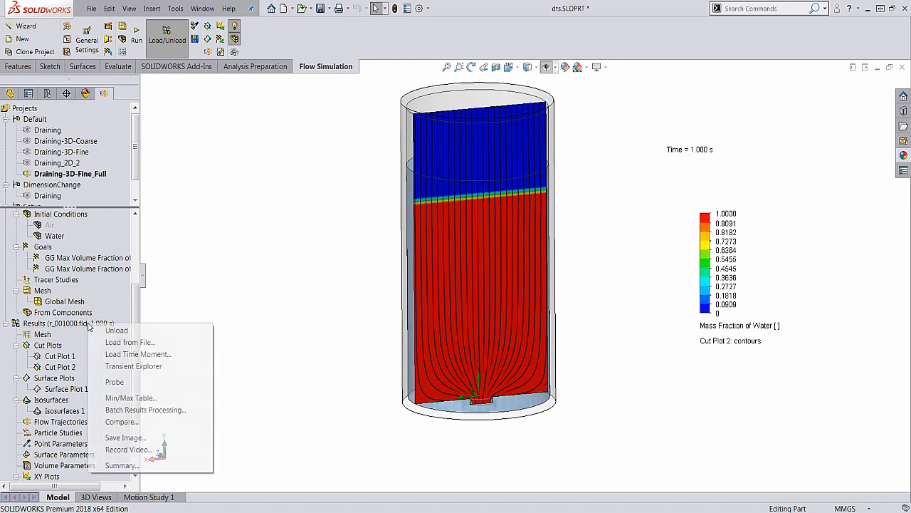
click(134, 366)
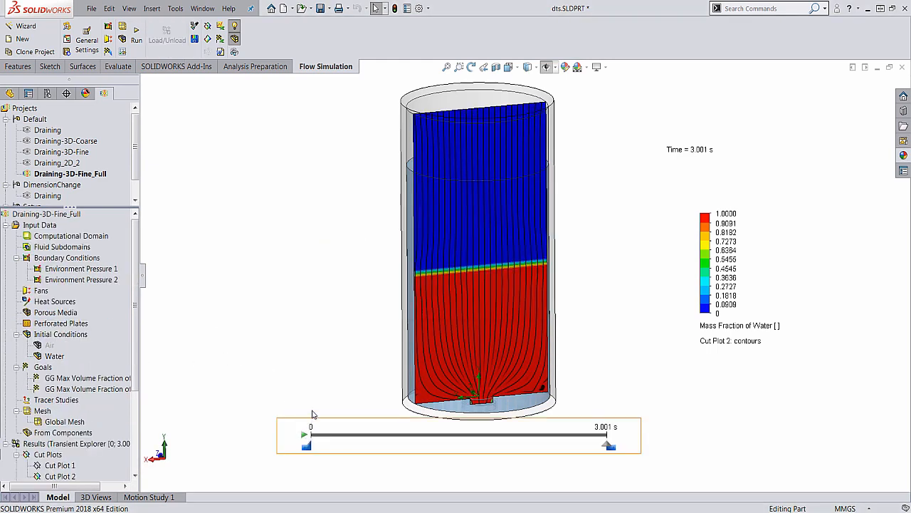
mouse_move(314, 432)
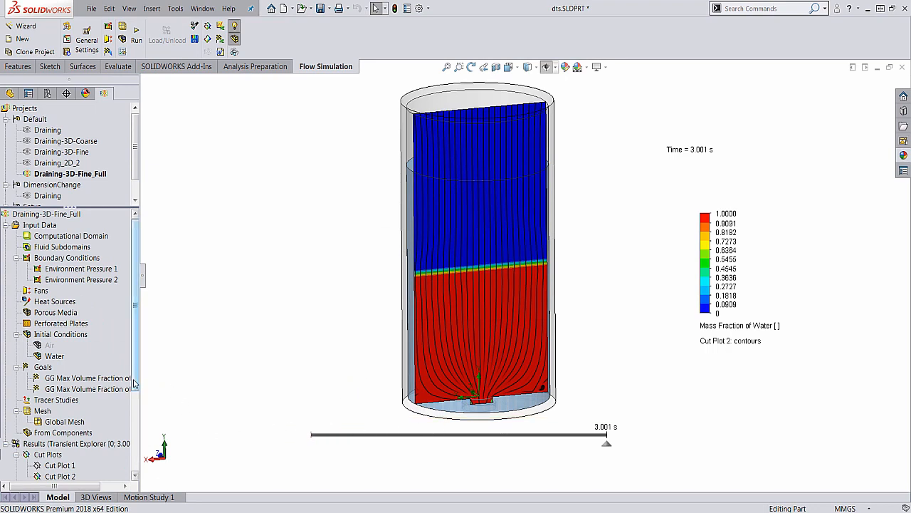
scroll(67, 374, down, 3)
click(304, 433)
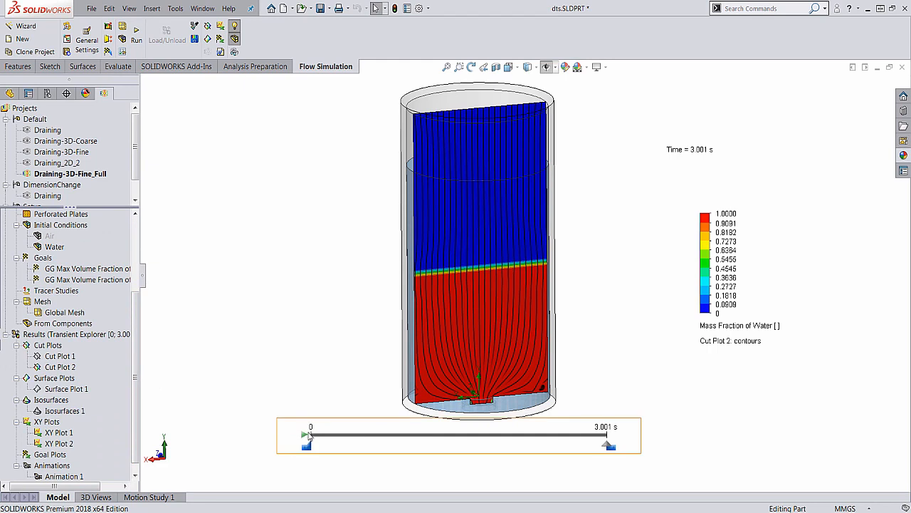
Replay the transient results of the draining tank and return the time marker to 0 s
click(304, 435)
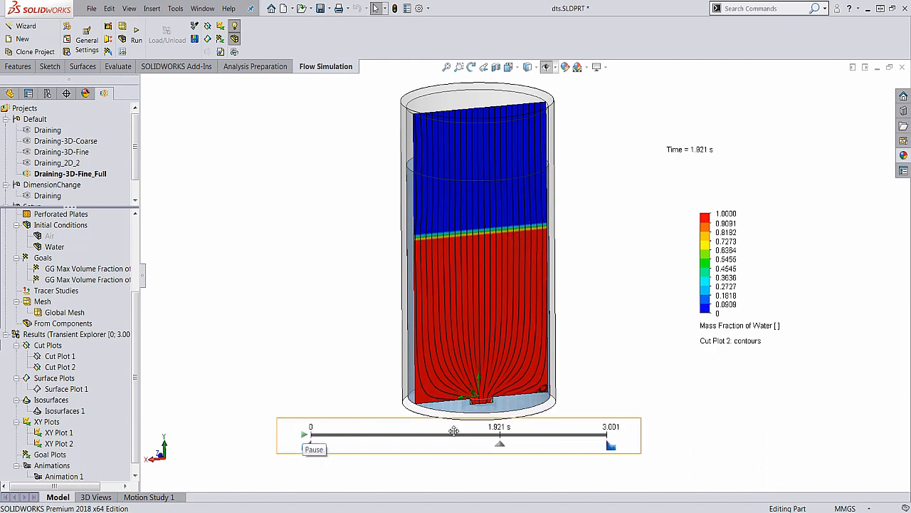
click(363, 443)
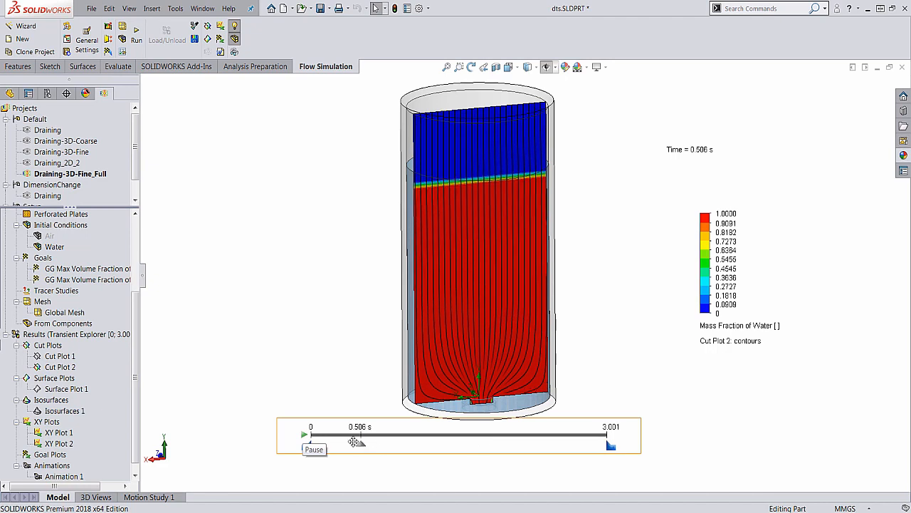
drag(362, 445, 282, 441)
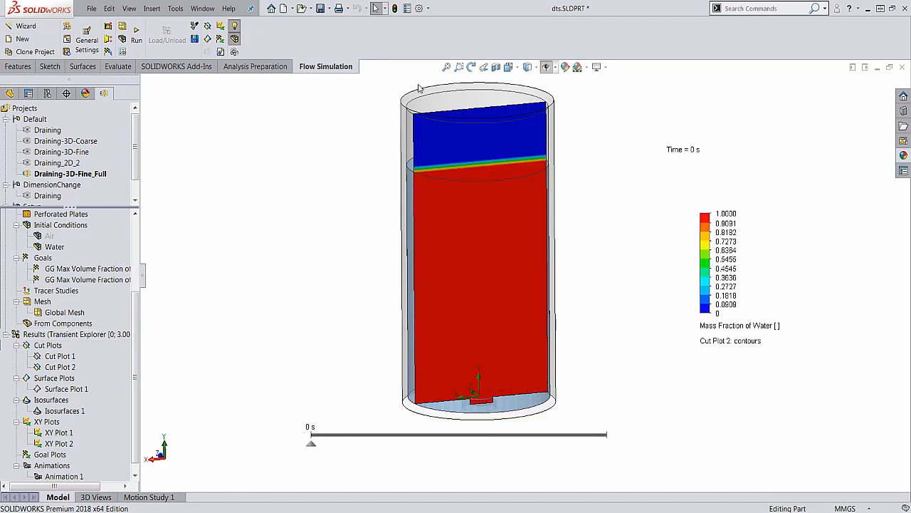
Display the measurement sketch in the tank and show the XY Plot 2 graph of the mass fraction of water along it
click(546, 66)
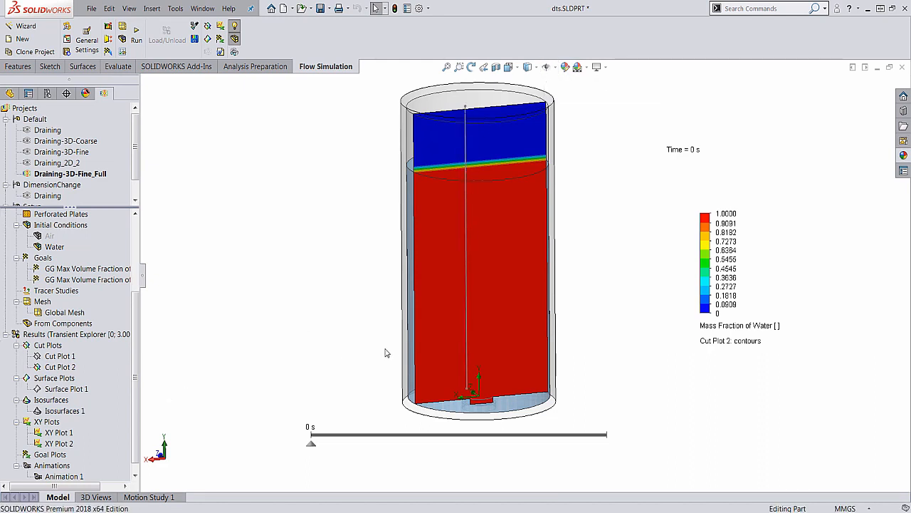
mouse_move(400, 387)
middle_down()
mouse_move(392, 350)
mouse_move(393, 374)
middle_up()
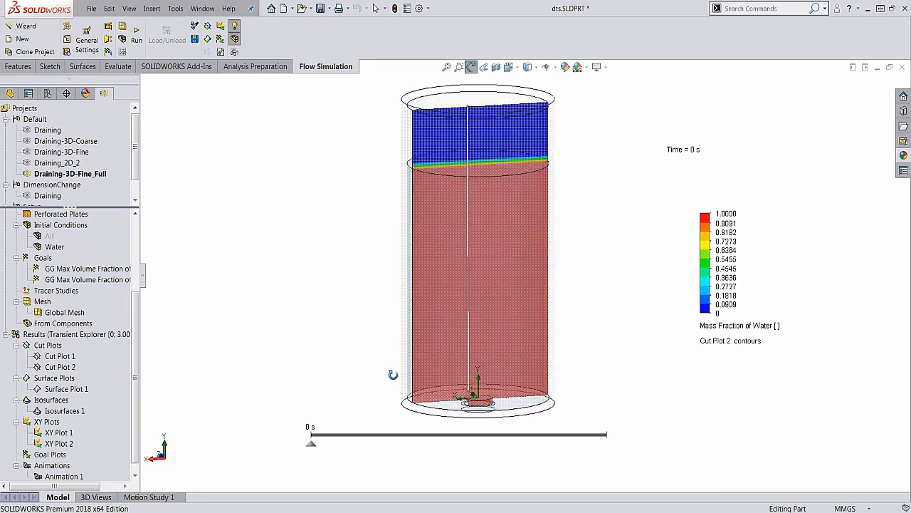
scroll(64, 431, down, 1)
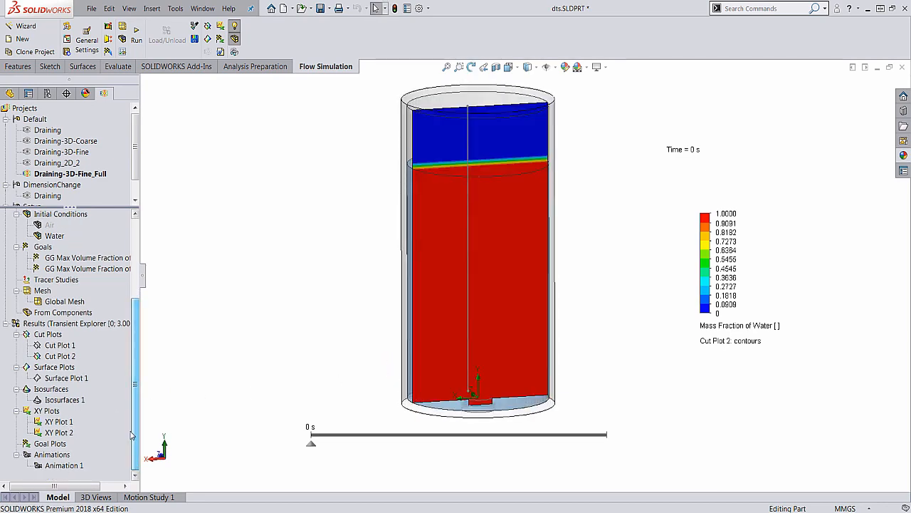
right_click(63, 433)
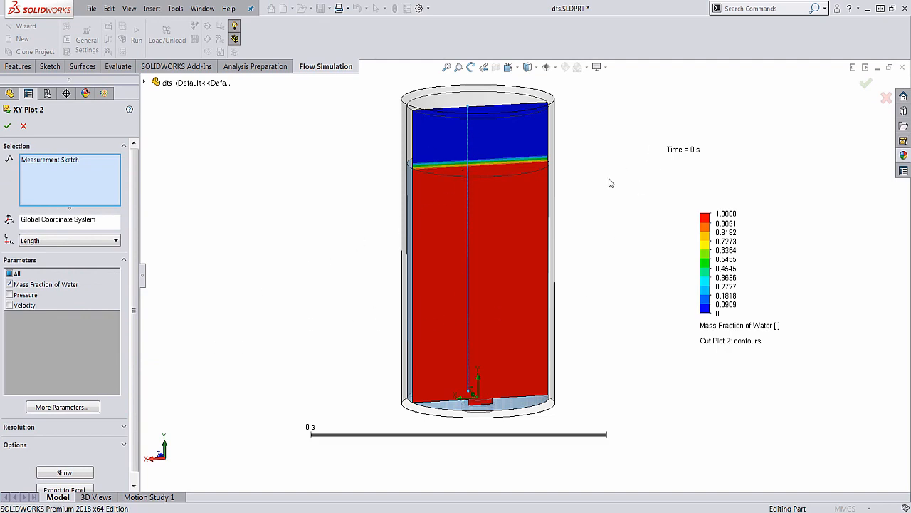
click(81, 474)
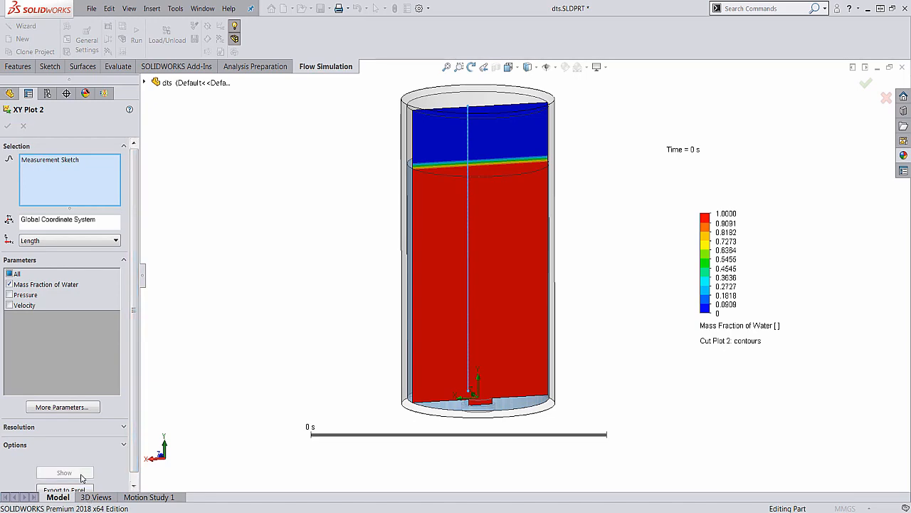
drag(238, 371, 238, 244)
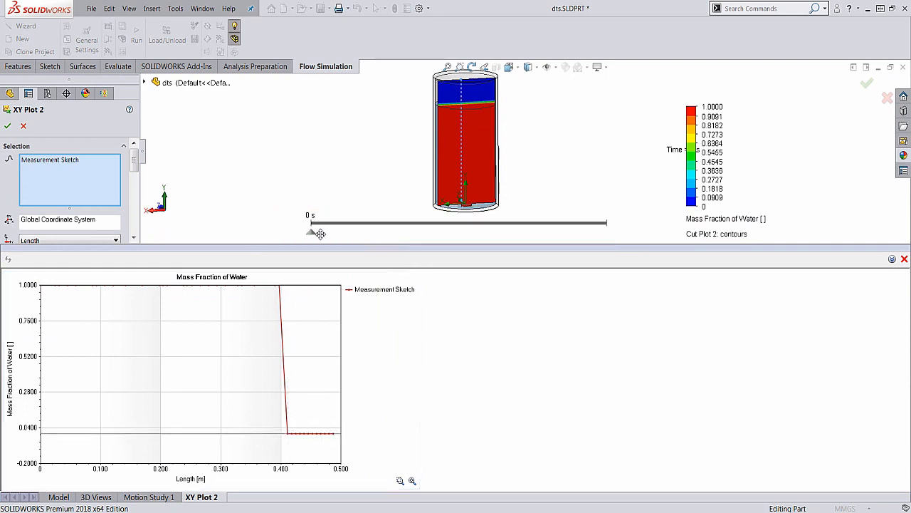
Examine how the water level on the XY Plot 2 graph changes at about 1.36 s, 2.25 s and 3 s
drag(311, 233, 446, 235)
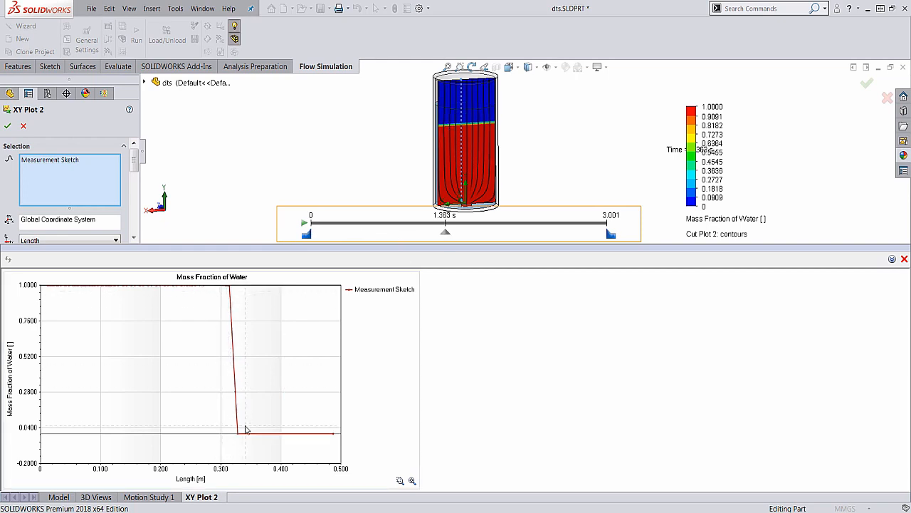
drag(445, 235, 534, 234)
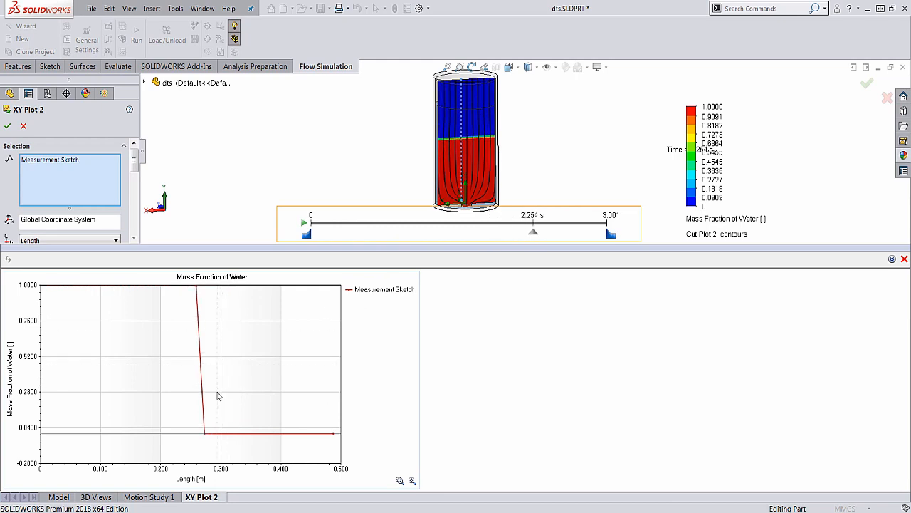
mouse_move(205, 436)
drag(539, 235, 609, 235)
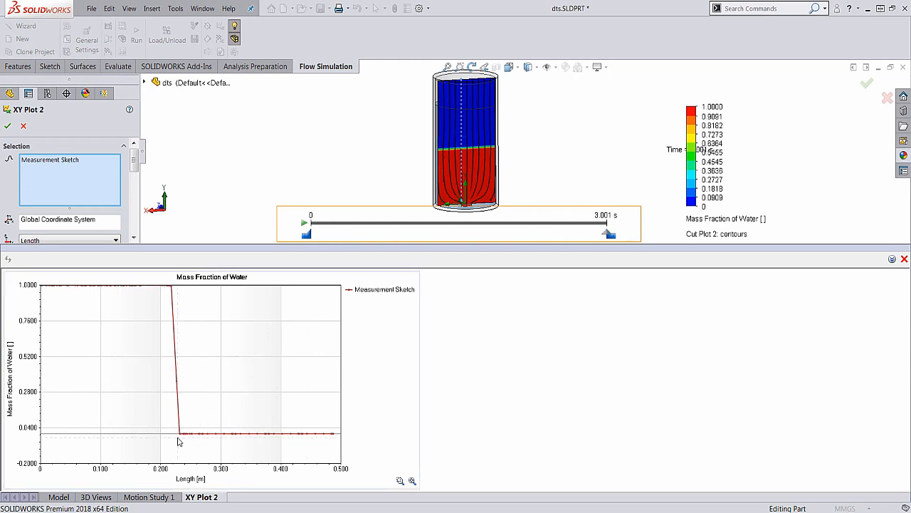
mouse_move(181, 437)
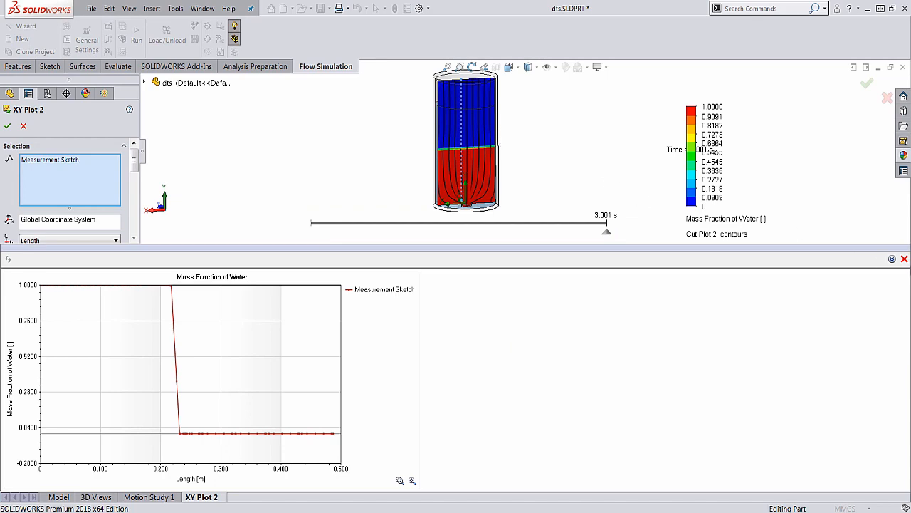
Close the XY Plot 2 graph, move the time bar back below the tank and accept the plot
click(905, 259)
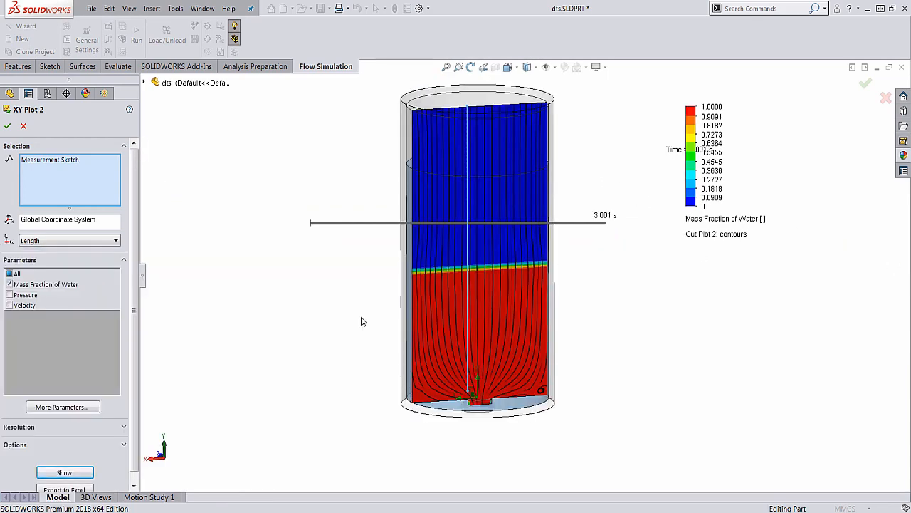
drag(320, 225, 319, 442)
click(7, 126)
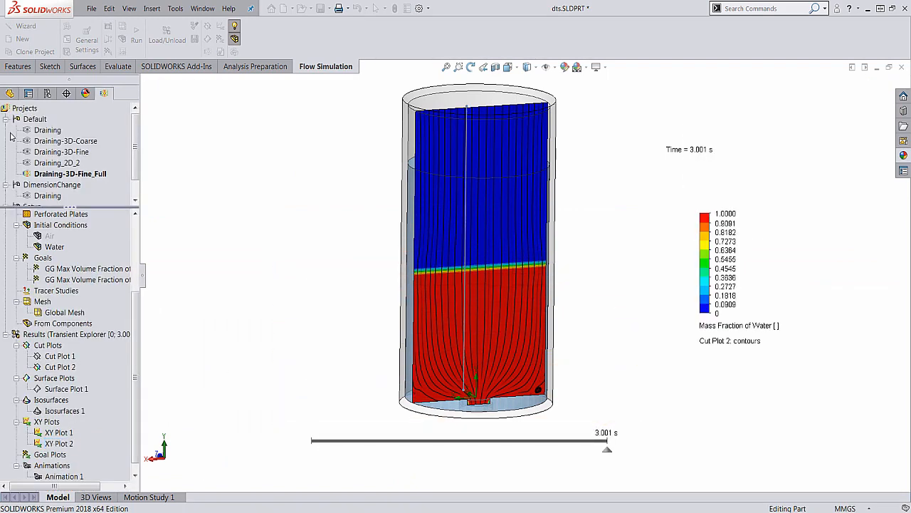
Switch the results from Transient Explorer back to the saved 1 s time moment
right_click(64, 323)
click(135, 329)
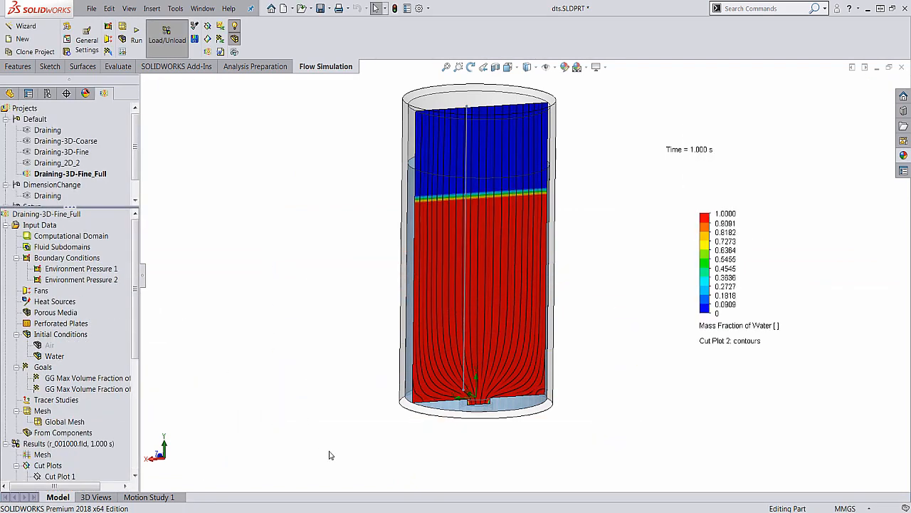
Switch to the Free Surface Flow presentation in PowerPoint and start its slide show at the tank-filling question
mouse_move(349, 512)
click(285, 512)
click(785, 505)
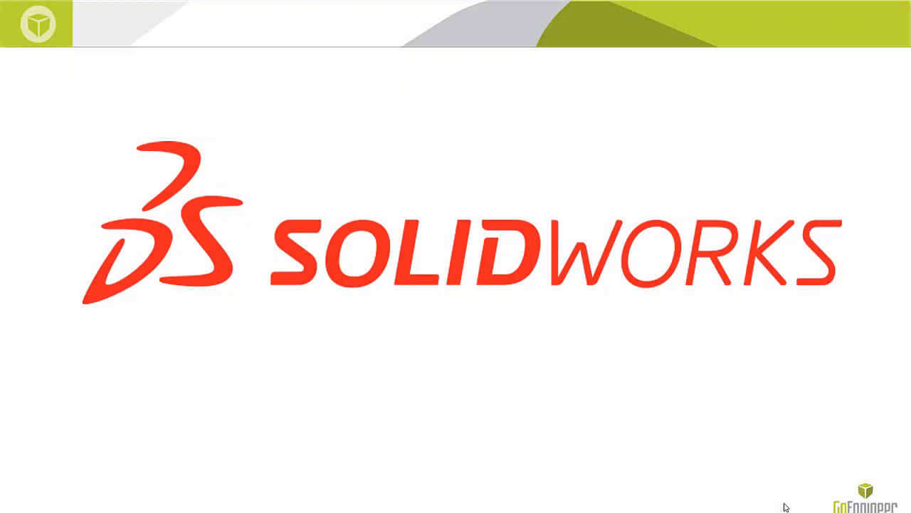
click(786, 507)
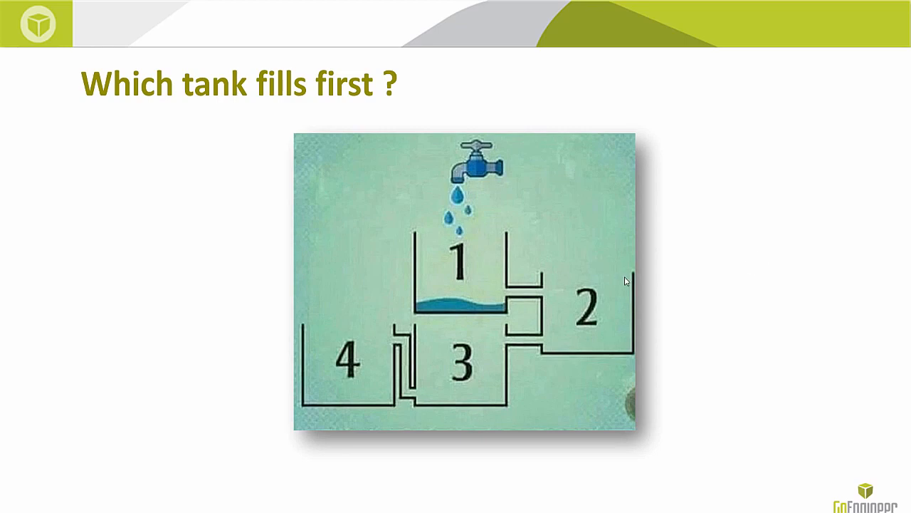
End the slide show and switch to the wff.SLDPRT tank-filling model in SOLIDWORKS
click(731, 276)
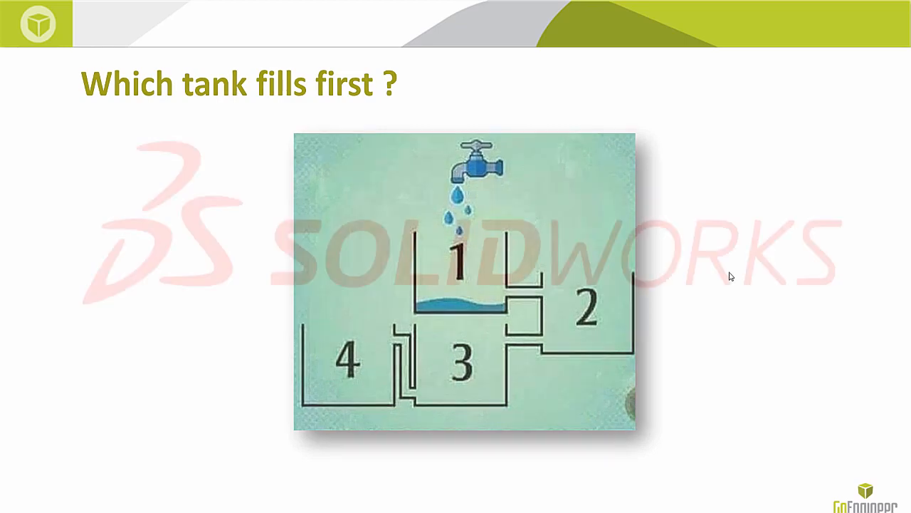
key(Escape)
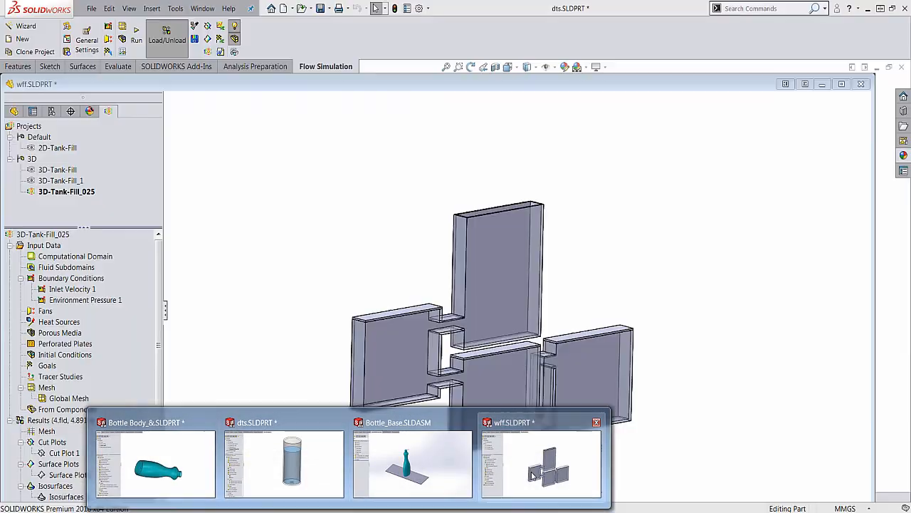
click(532, 476)
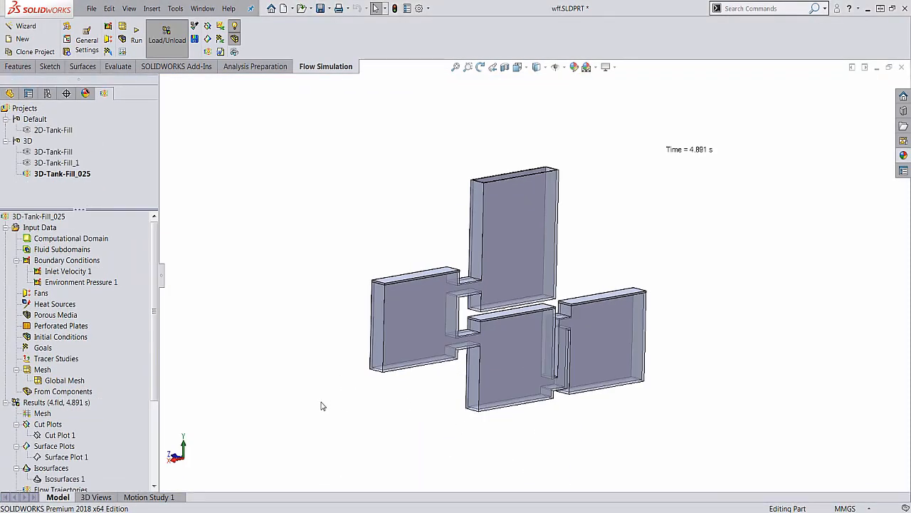
key(Left)
key(Left)
key(Left)
key(Left)
key(Left)
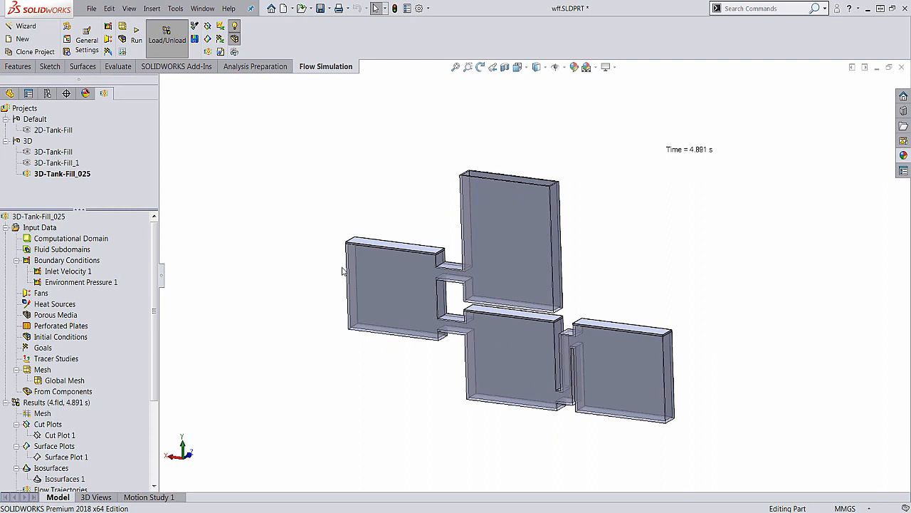
Start a new Flow Simulation project with the Wizard, named internal, using the SI (m-kg-s) unit system
click(23, 26)
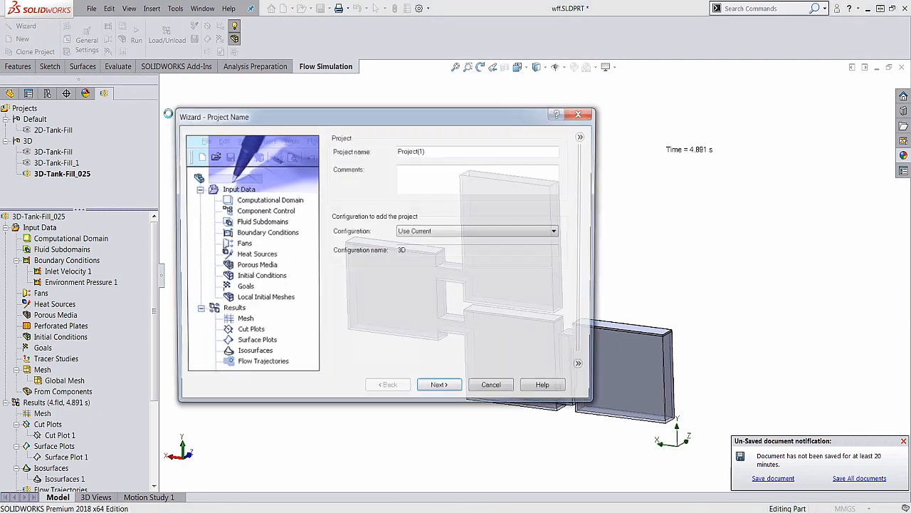
text(internal1)
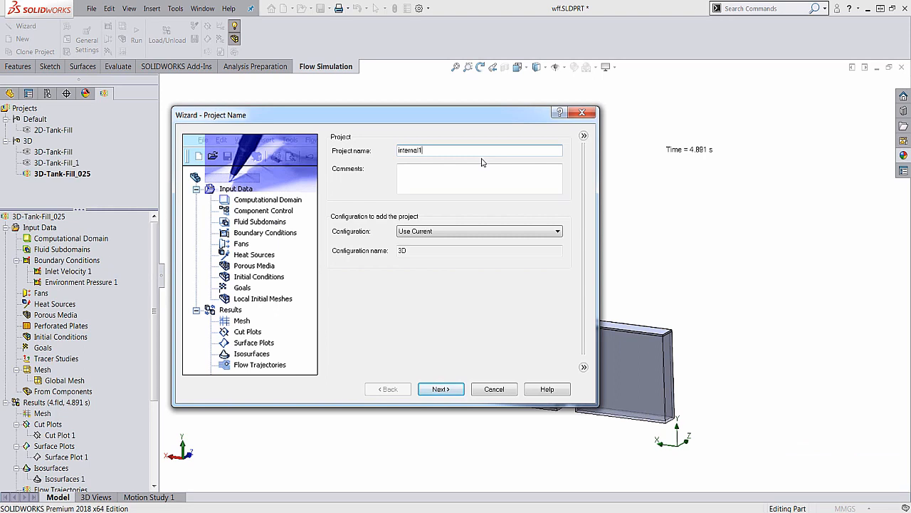
click(439, 389)
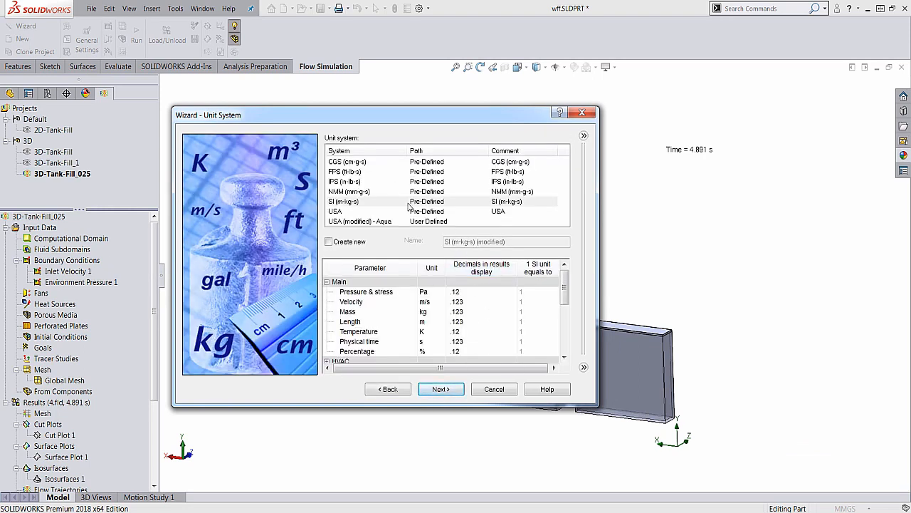
click(432, 391)
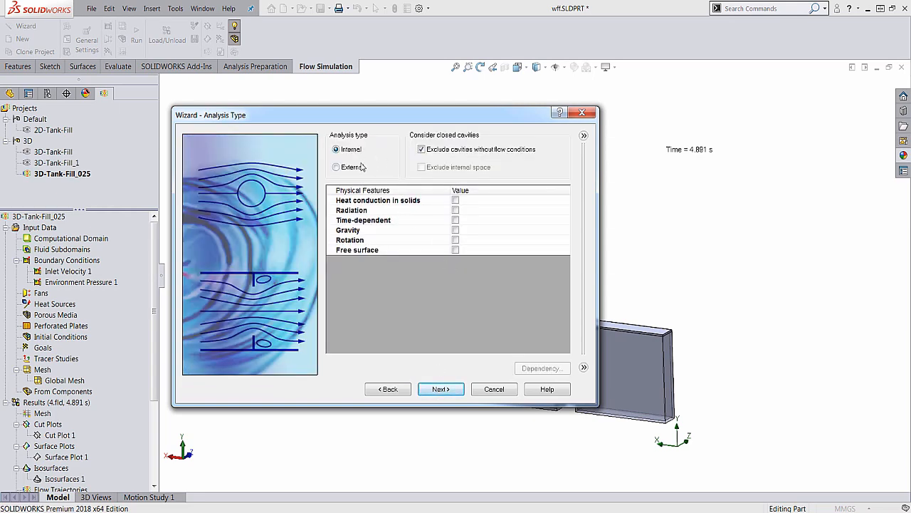
Make the internal analysis time-dependent with a total analysis time of 8 s and an output time step of 0.1 s
click(455, 220)
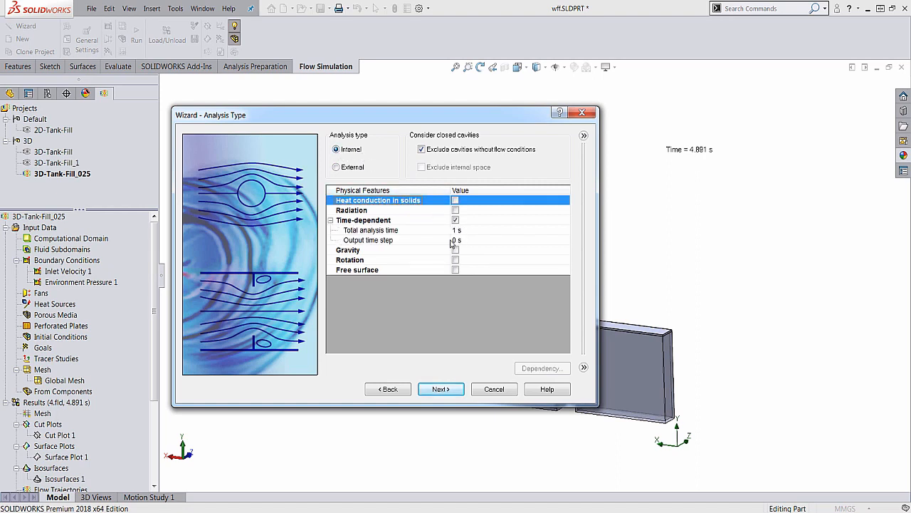
click(454, 241)
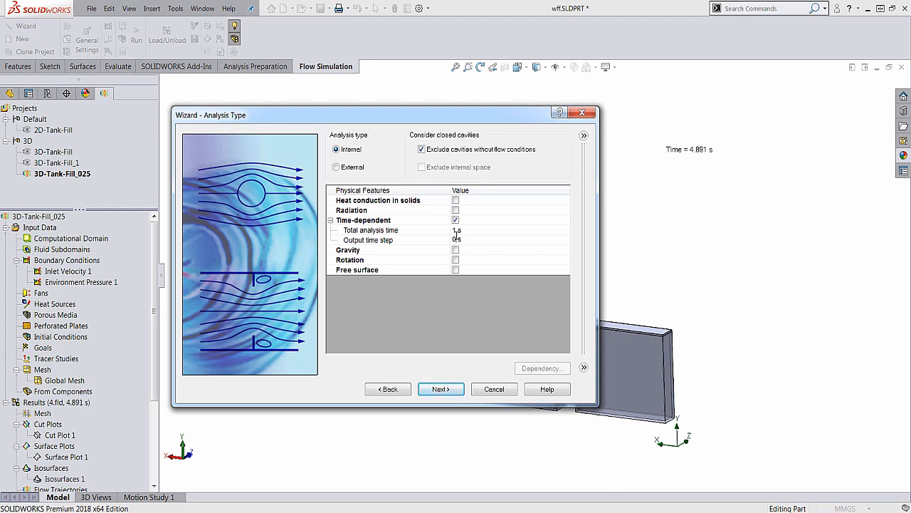
click(455, 231)
click(456, 231)
click(456, 240)
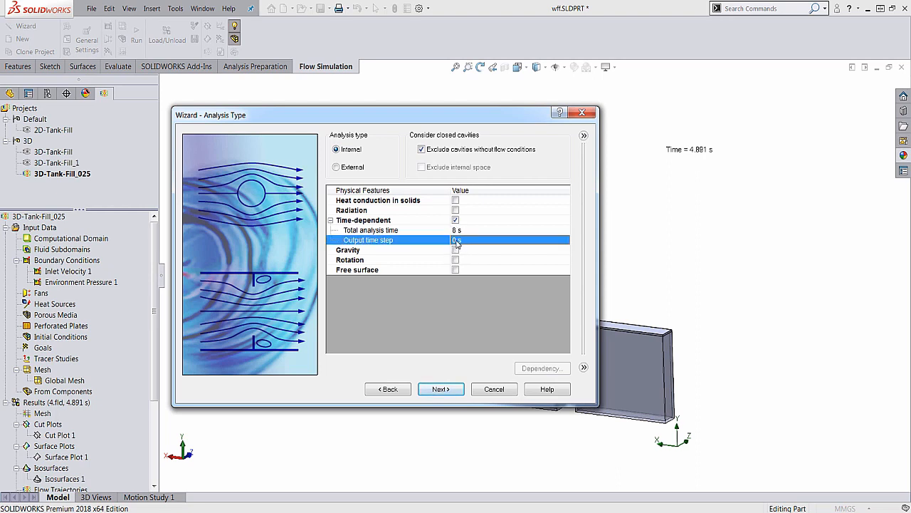
click(456, 241)
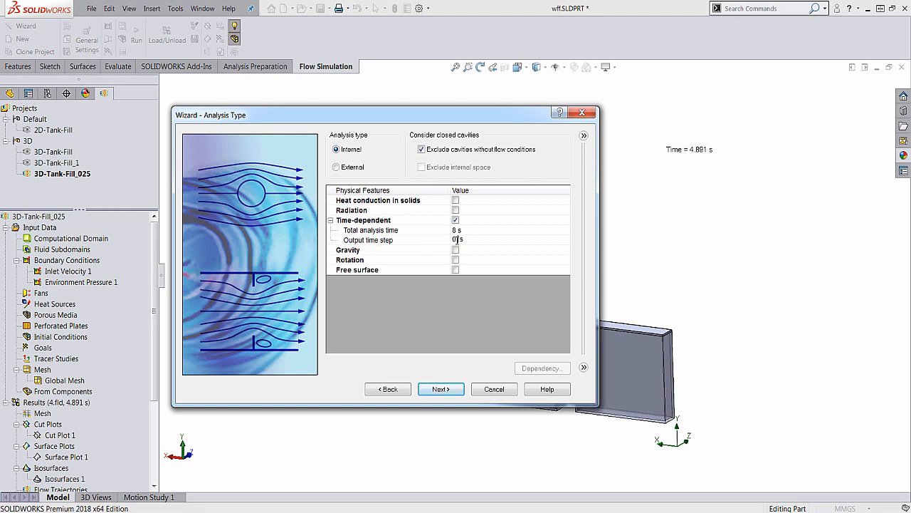
click(443, 335)
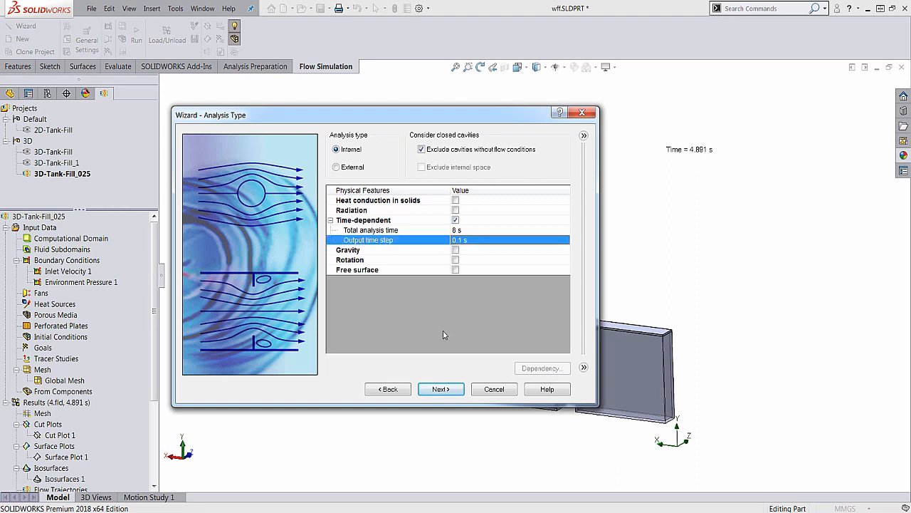
Enable gravity with a Y component of -9.81 m/s^2 and the free surface feature for the analysis
click(455, 250)
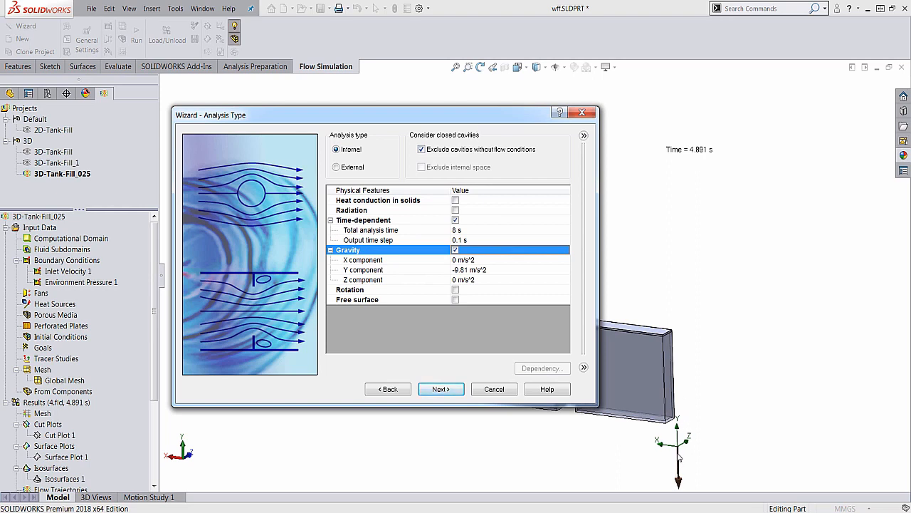
click(456, 299)
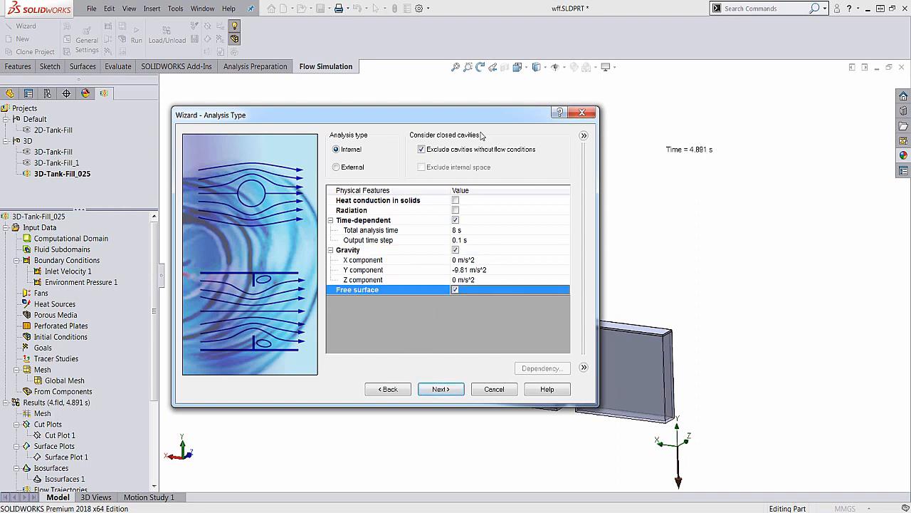
drag(492, 117, 399, 101)
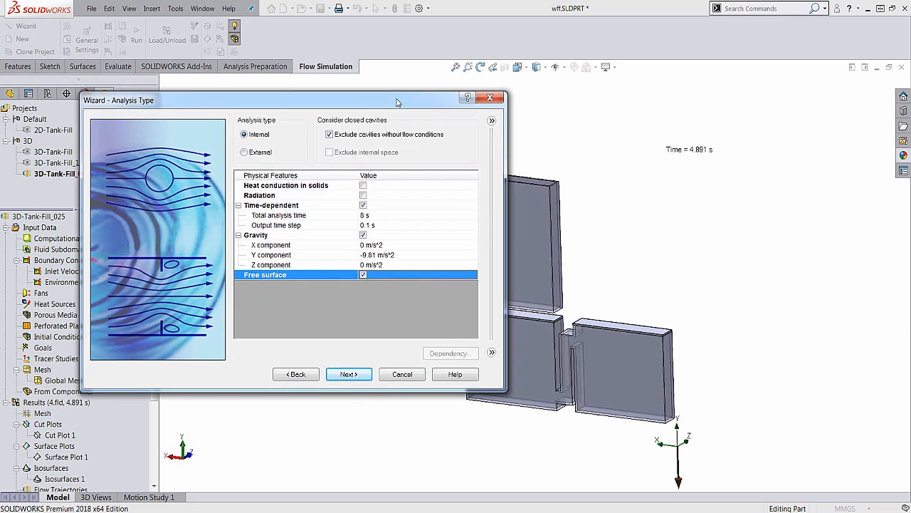
Add the pre-defined gas Air to the project fluids of the immiscible mixture
click(348, 375)
click(236, 135)
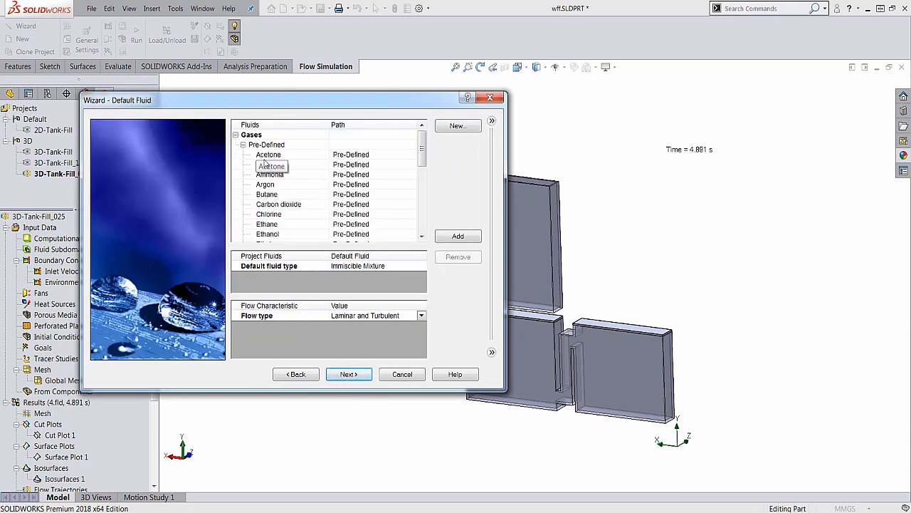
double_click(265, 166)
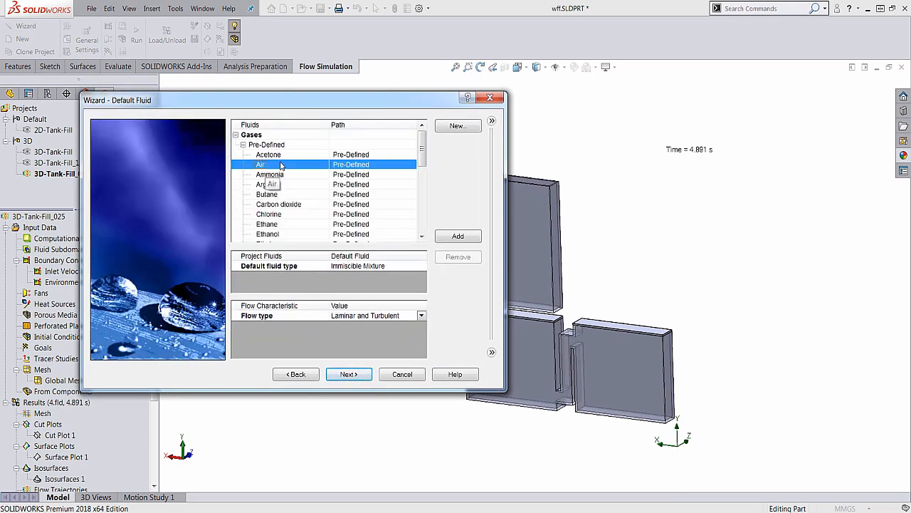
Add the pre-defined liquid Water to the project fluids of the immiscible mixture and continue past the fluid settings
click(236, 135)
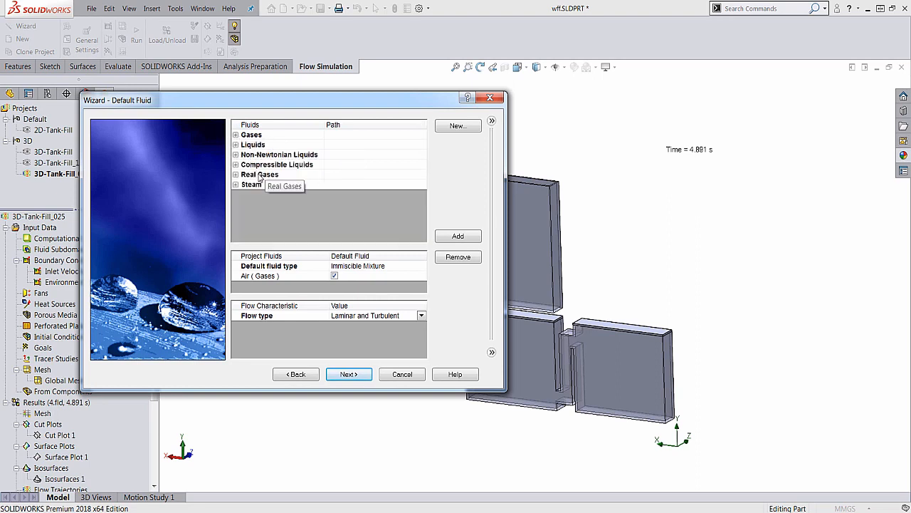
click(236, 144)
scroll(419, 195, down, 2)
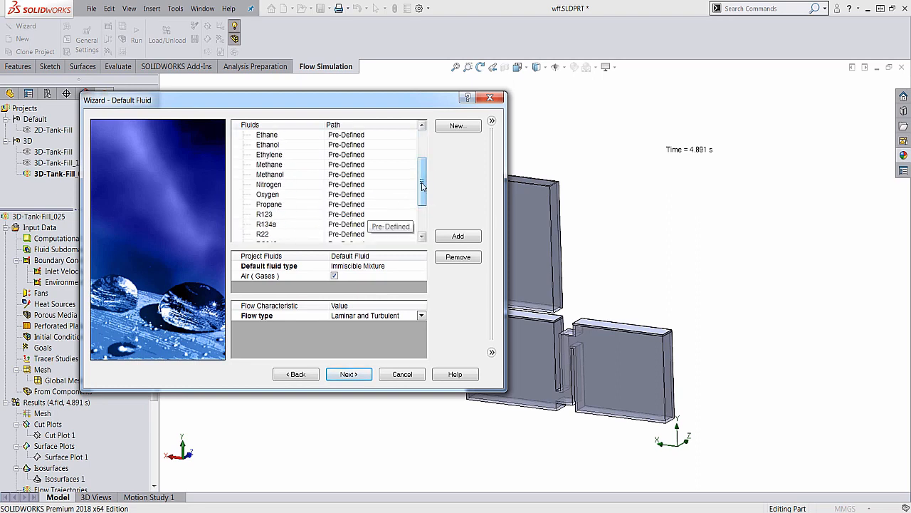
scroll(374, 206, down, 2)
double_click(321, 205)
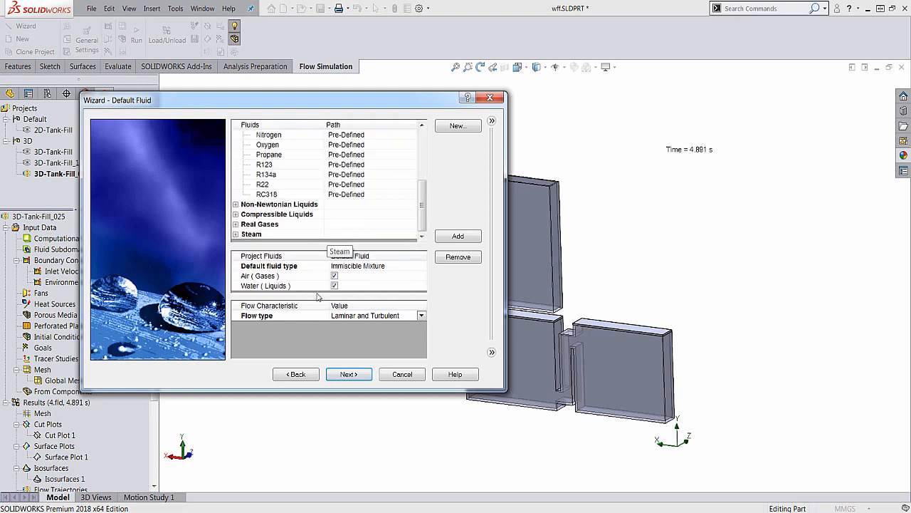
click(349, 374)
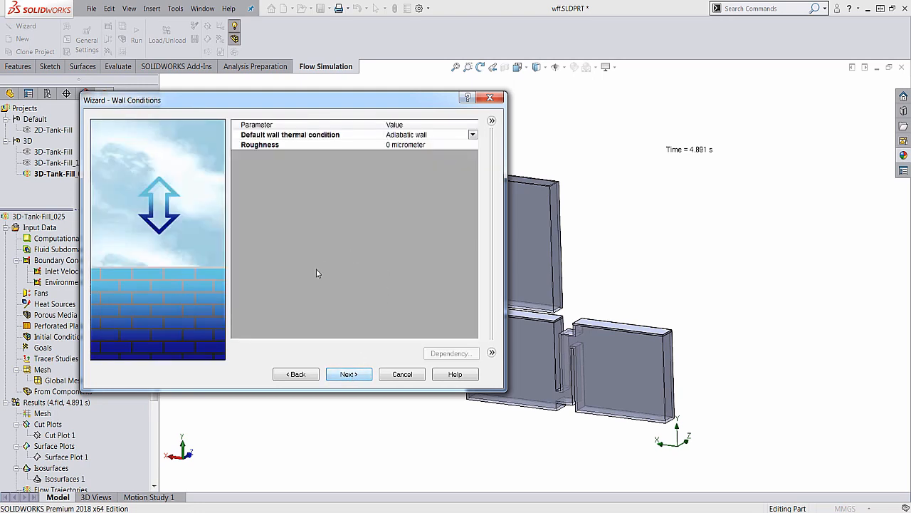
Accept the default wall conditions, keep Air as the initial fluid in the initial concentrations, and finish the Wizard
click(349, 375)
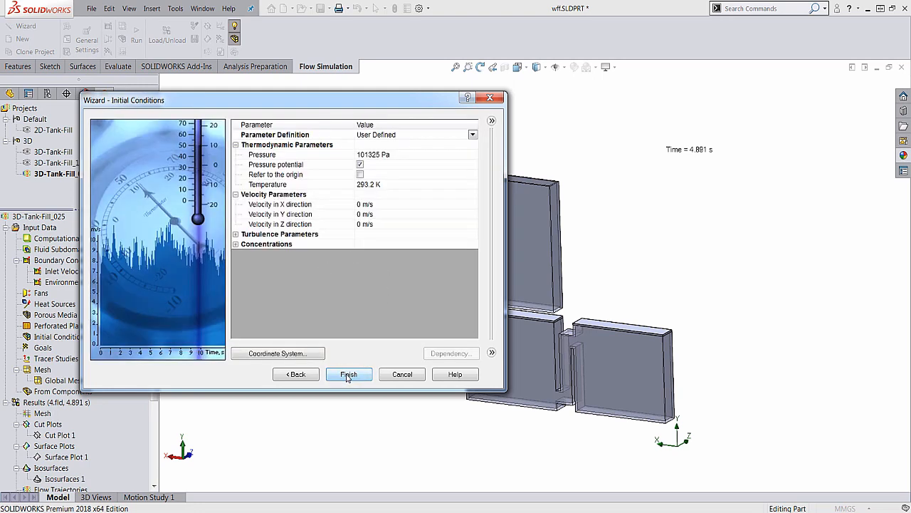
click(236, 244)
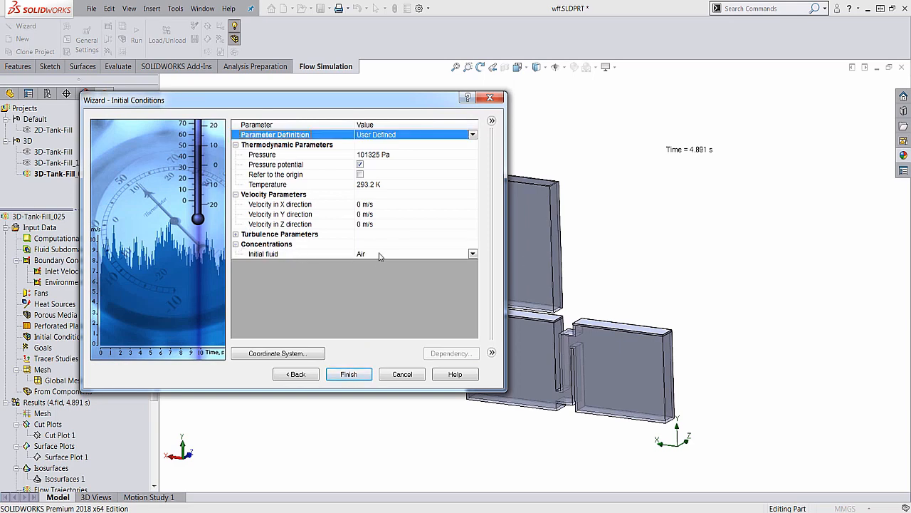
click(349, 374)
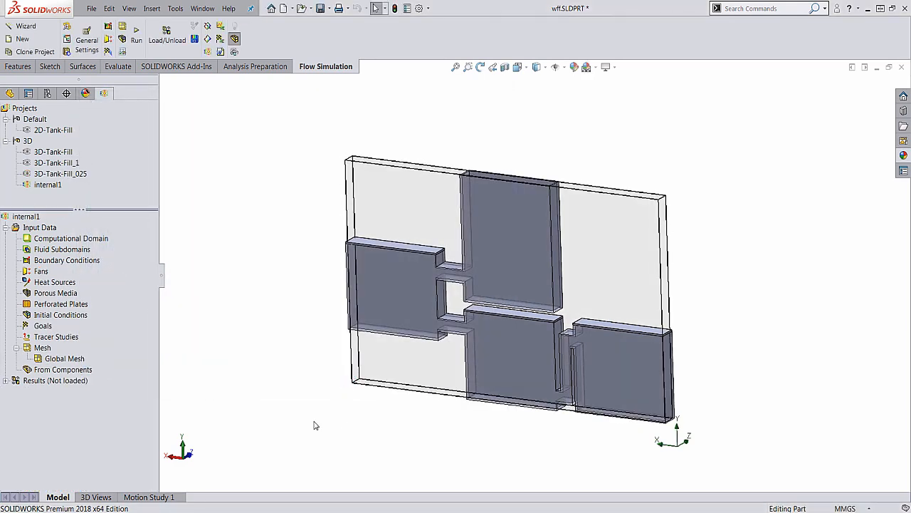
Examine the connected tanks from several angles, then inspect the underside of the tallest tank's lid up close
middle_drag(314, 421, 369, 336)
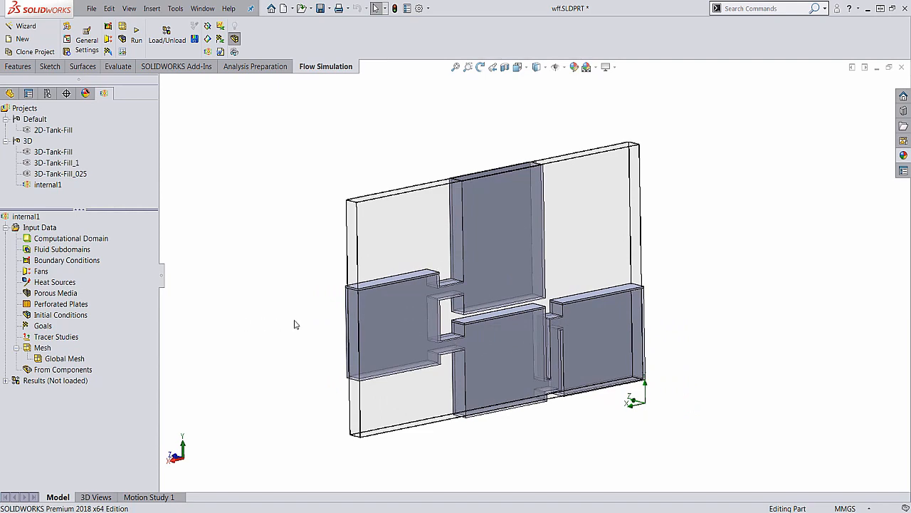
key(Up)
key(Up)
key(Down)
key(Down)
key(Down)
key(Down)
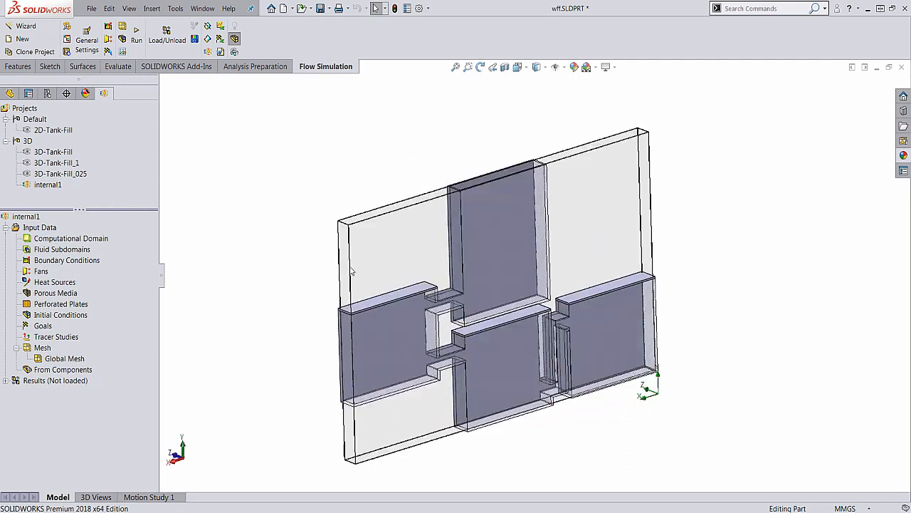
mouse_move(480, 230)
middle_down()
mouse_move(495, 229)
mouse_move(468, 234)
middle_up()
scroll(467, 234, down, 3)
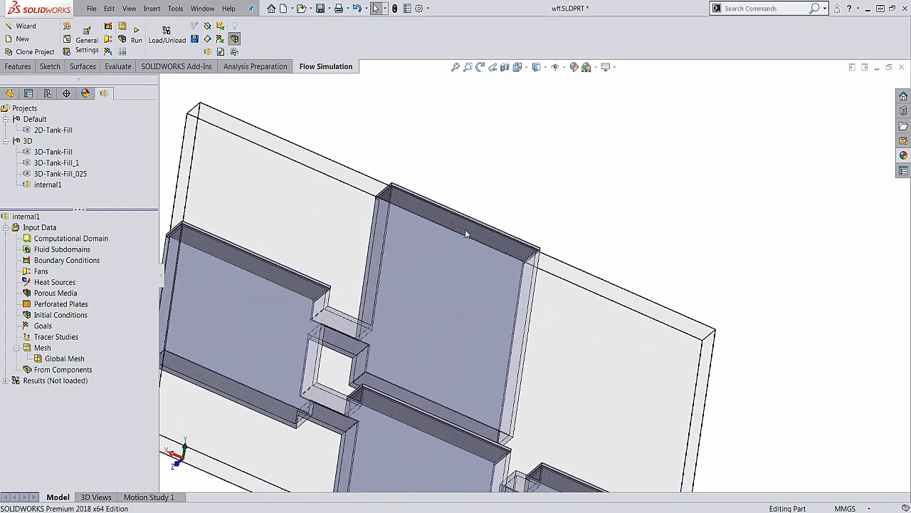
scroll(457, 226, down, 5)
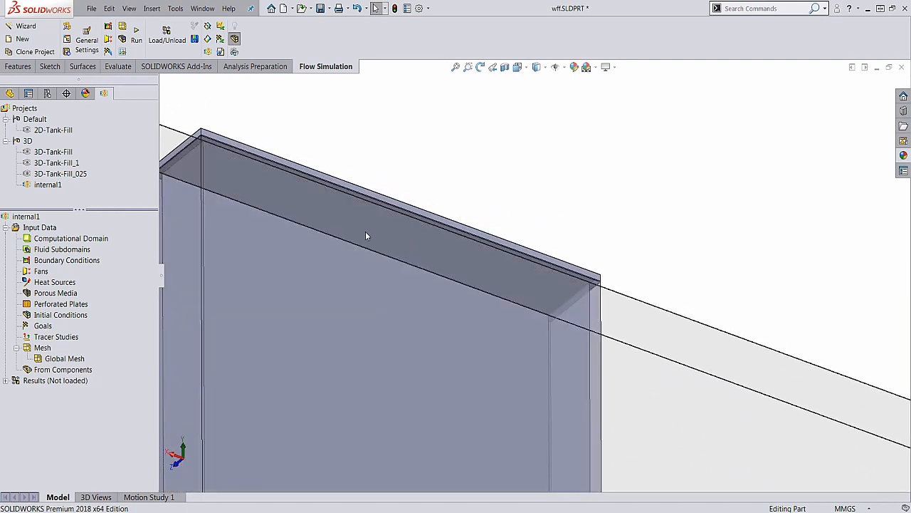
middle_drag(370, 232, 363, 233)
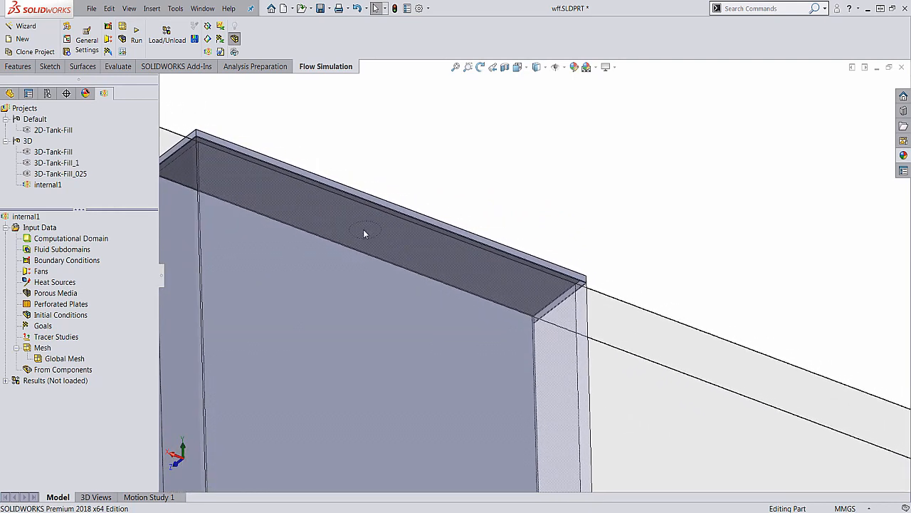
Activate the 3D-Tank-Fill_025 project and open the definition of its Inlet Velocity 1 boundary condition
double_click(78, 175)
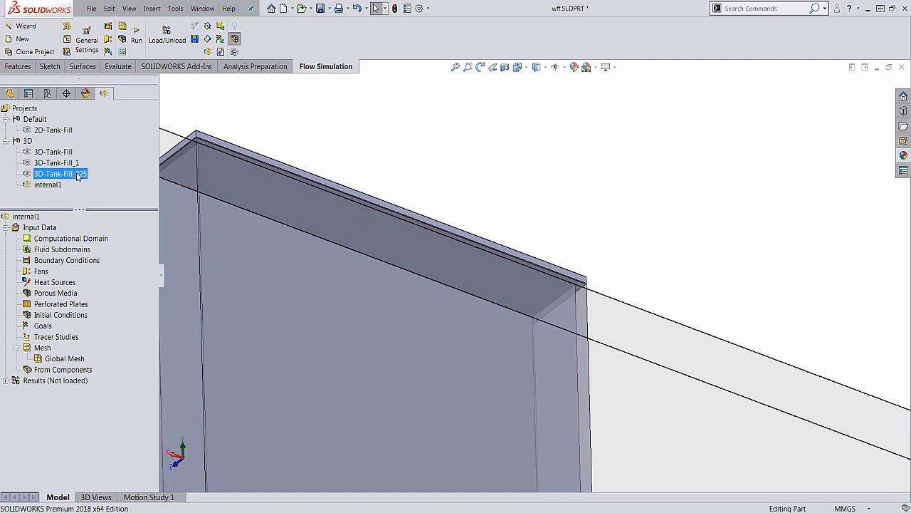
click(72, 274)
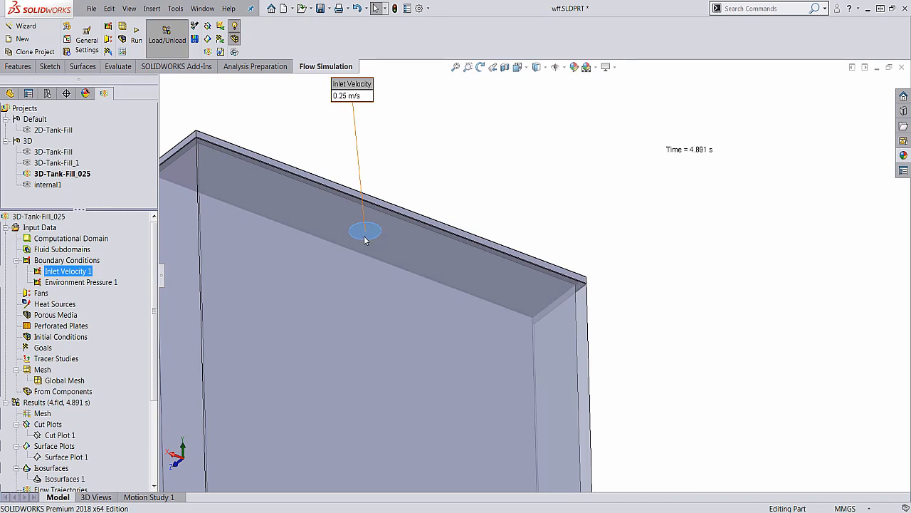
right_click(73, 271)
click(91, 279)
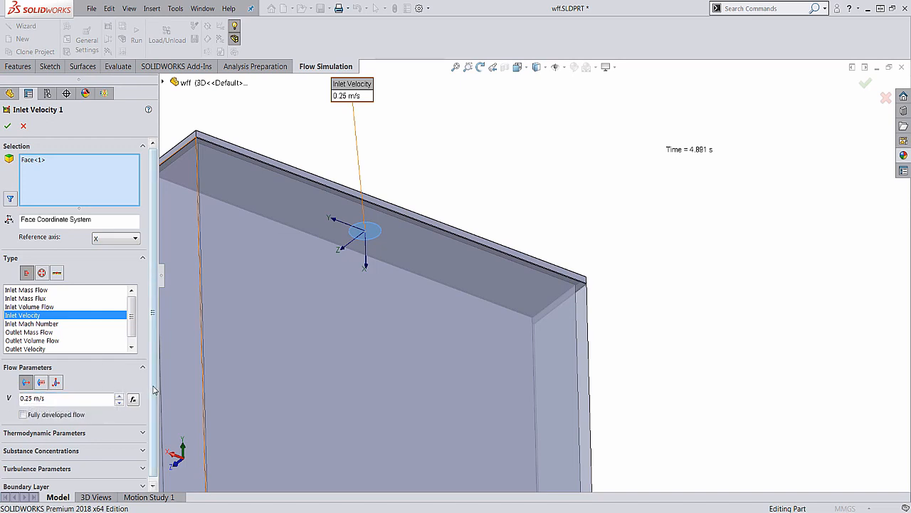
Choose Water as the inlet's substance concentration and accept the boundary condition
scroll(151, 438, down, 1)
click(142, 446)
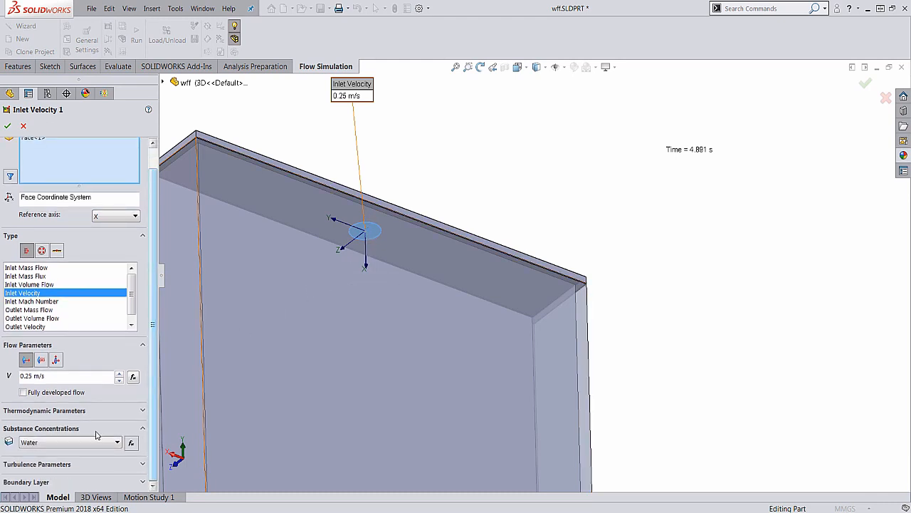
click(77, 442)
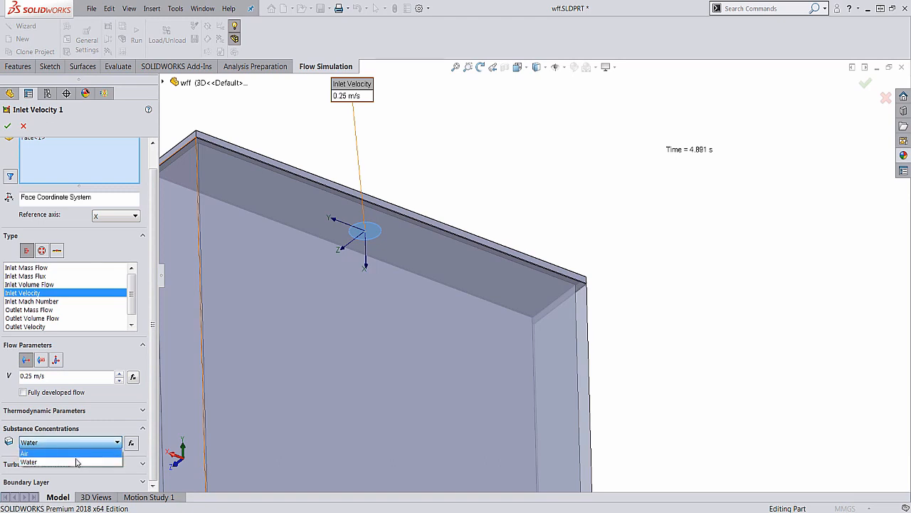
click(76, 461)
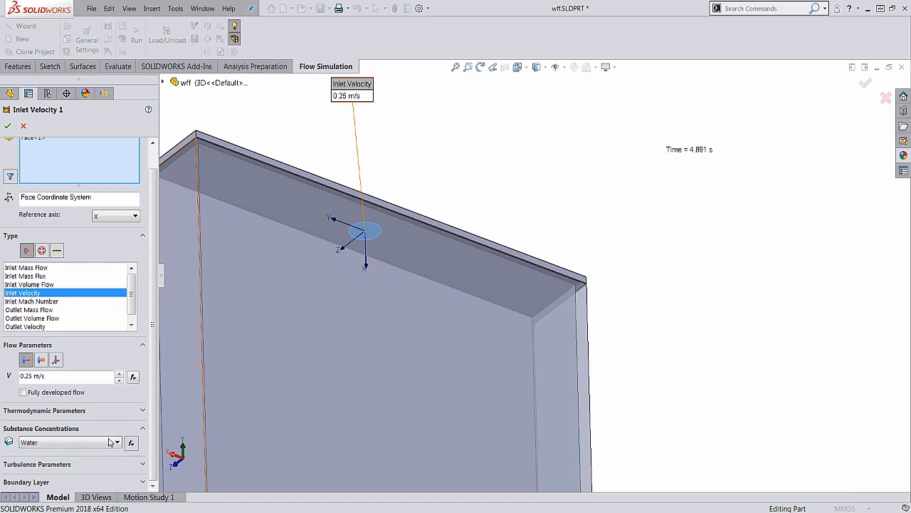
click(7, 125)
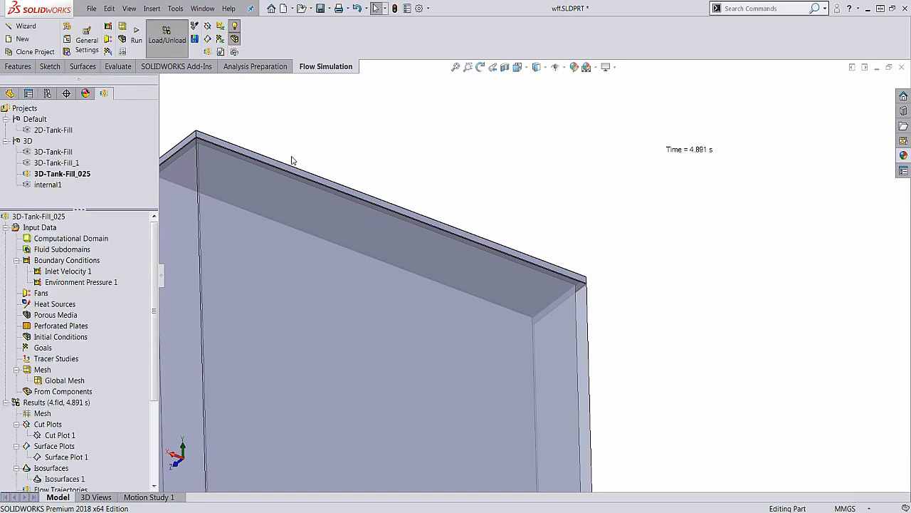
Review which tank lid face carries the Environment Pressure 1 boundary condition
scroll(306, 163, up, 6)
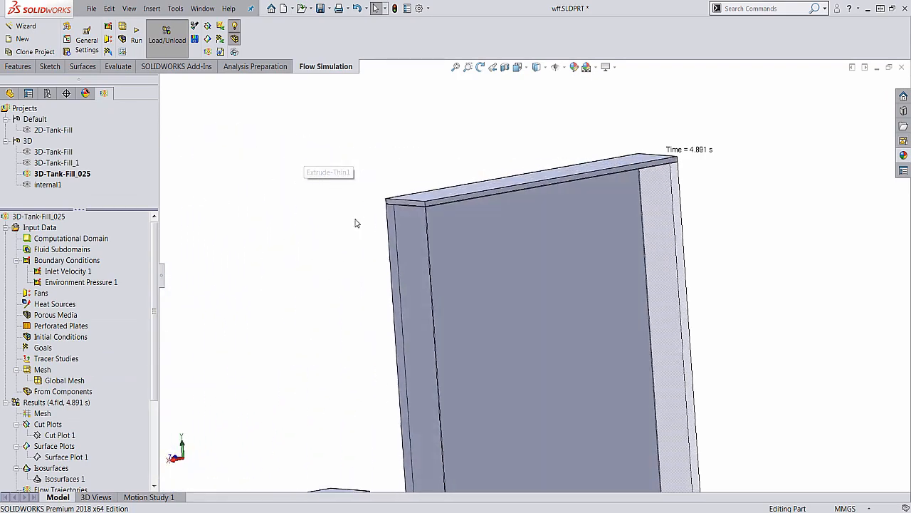
scroll(401, 264, up, 4)
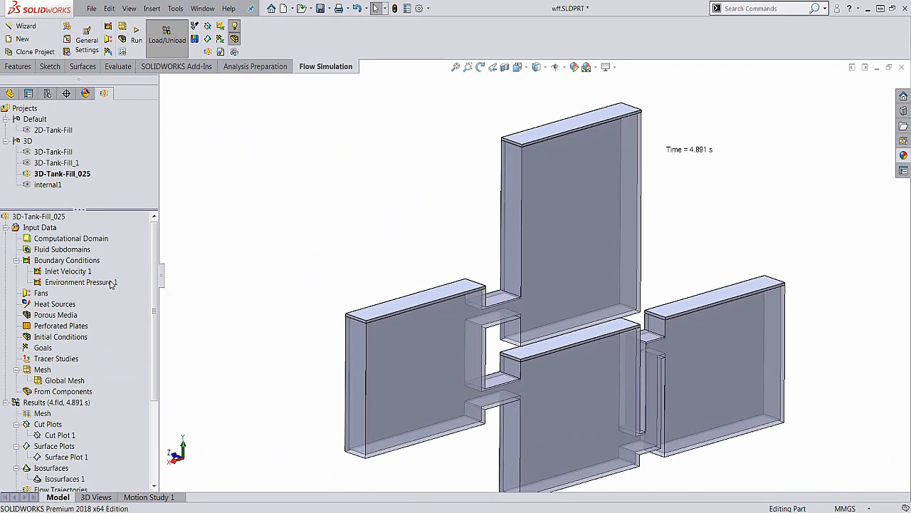
click(109, 283)
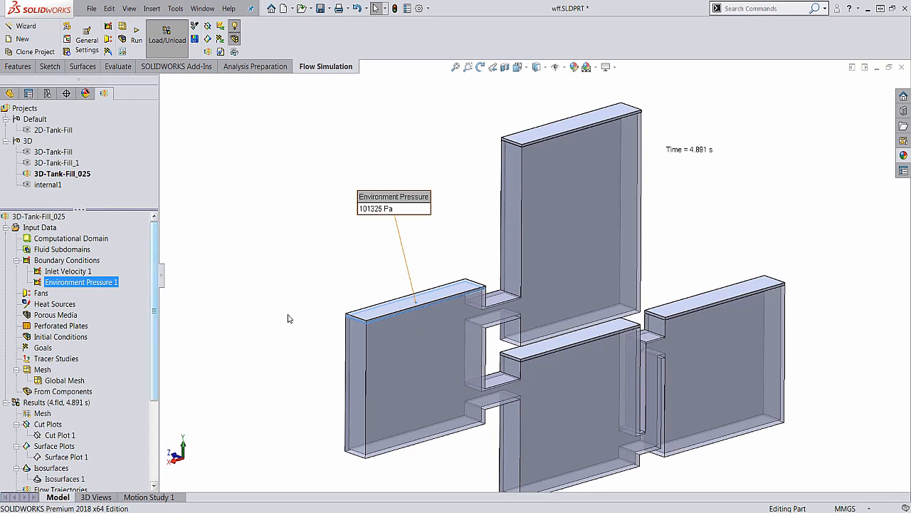
click(283, 228)
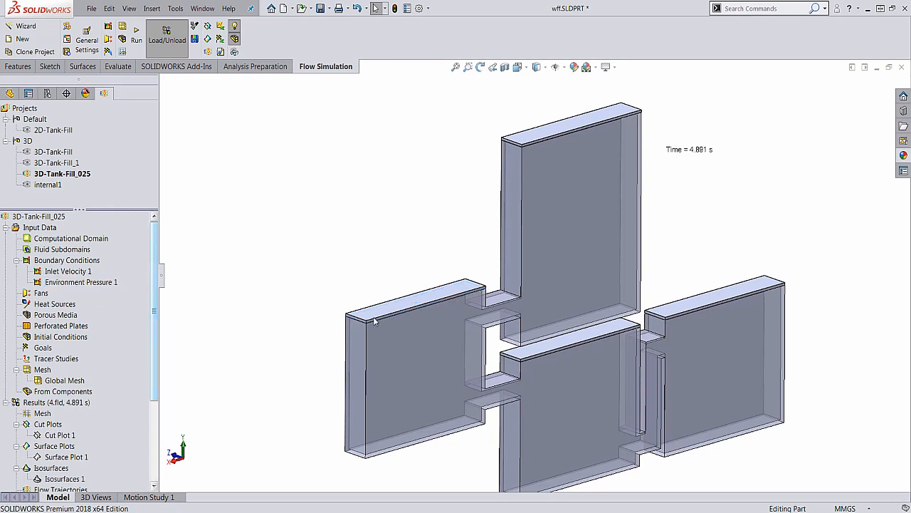
click(99, 283)
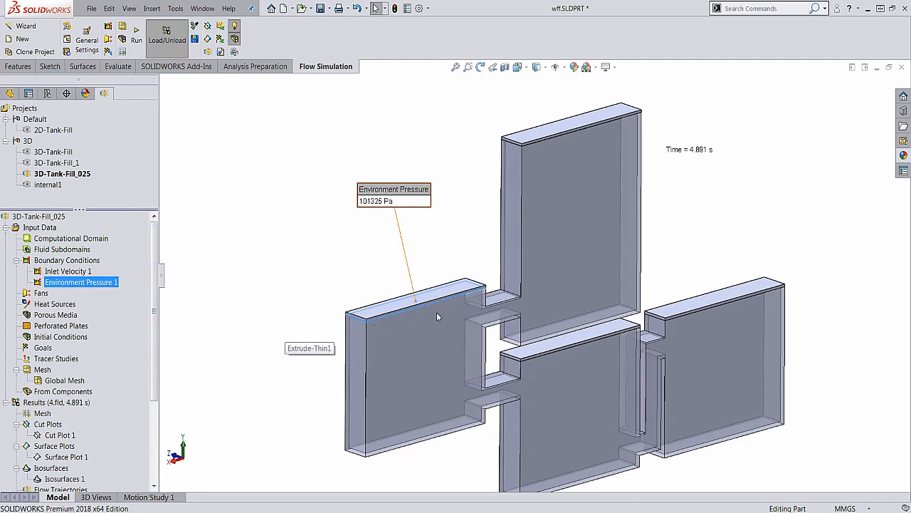
click(370, 265)
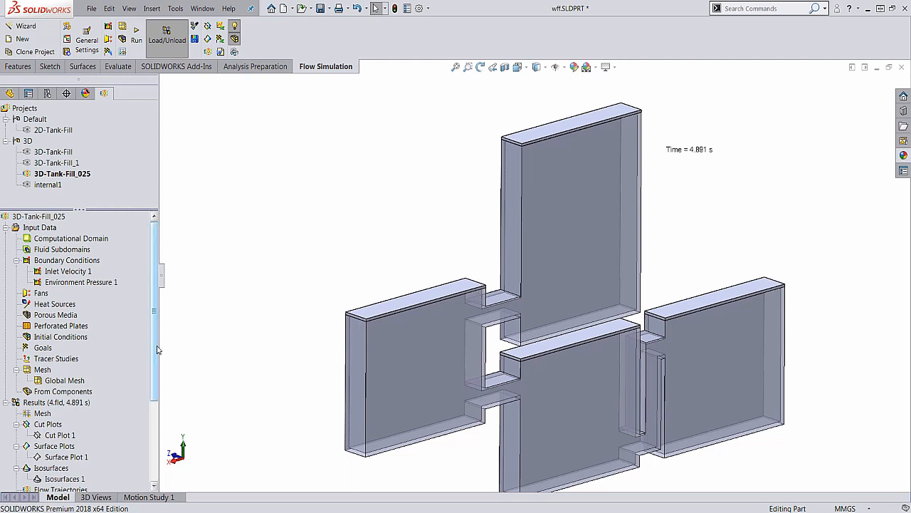
Start Transient Explorer for the 3D-Tank-Fill_025 results and show Cut Plot 1 of the water mass fraction
drag(156, 347, 158, 374)
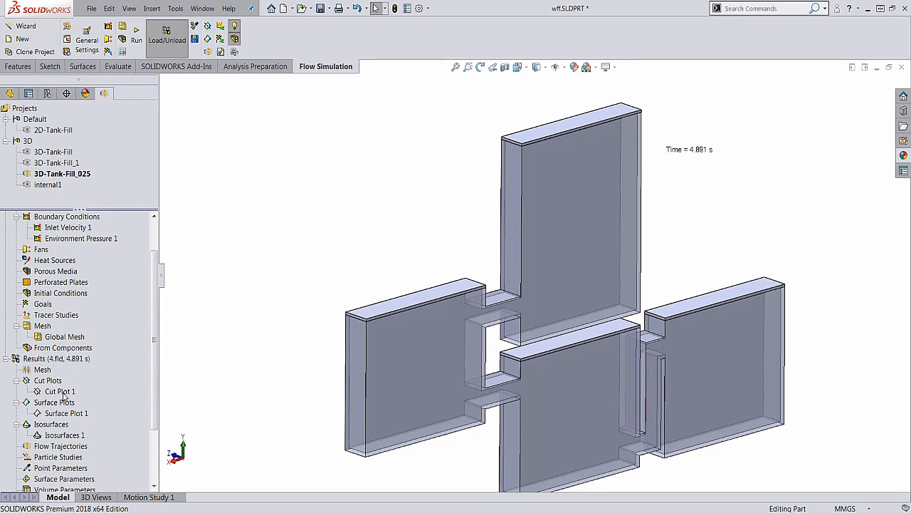
right_click(77, 361)
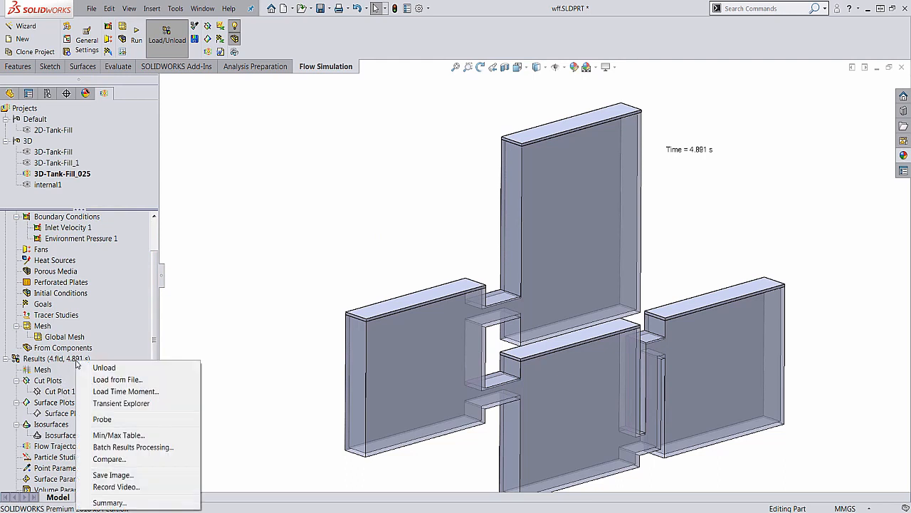
click(117, 405)
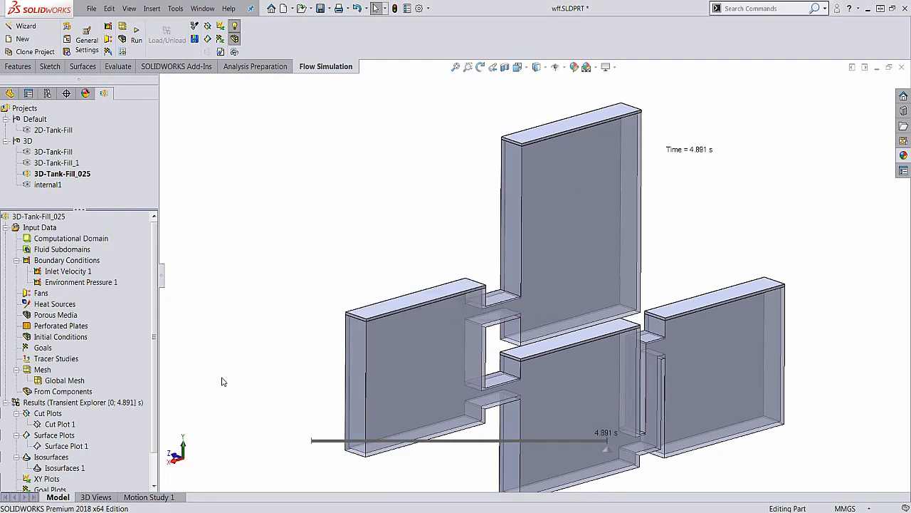
right_click(48, 427)
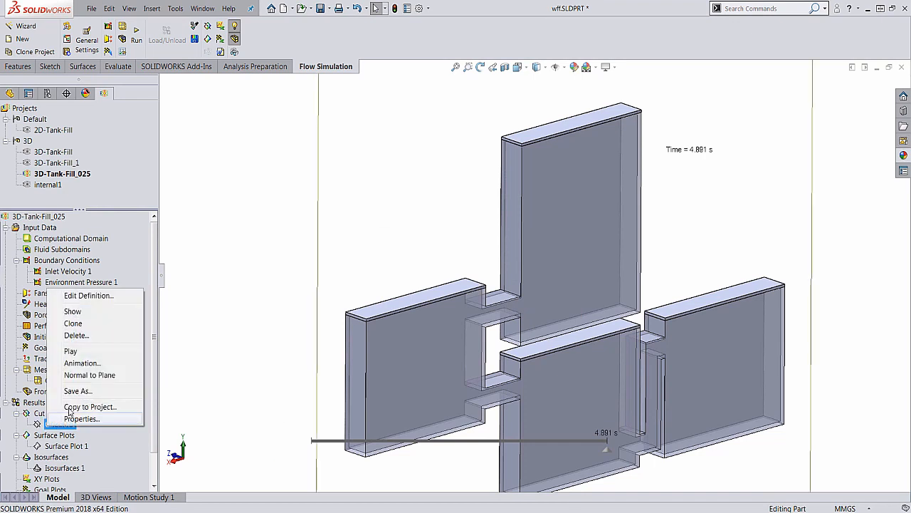
click(107, 311)
click(265, 409)
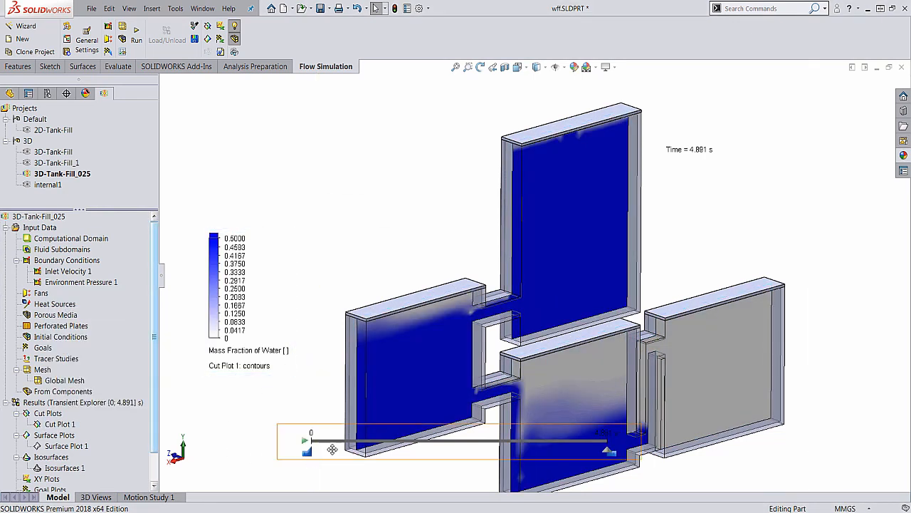
Play the transient filling of the tanks, pause it at 3.033 s, and exit Transient Explorer
click(305, 441)
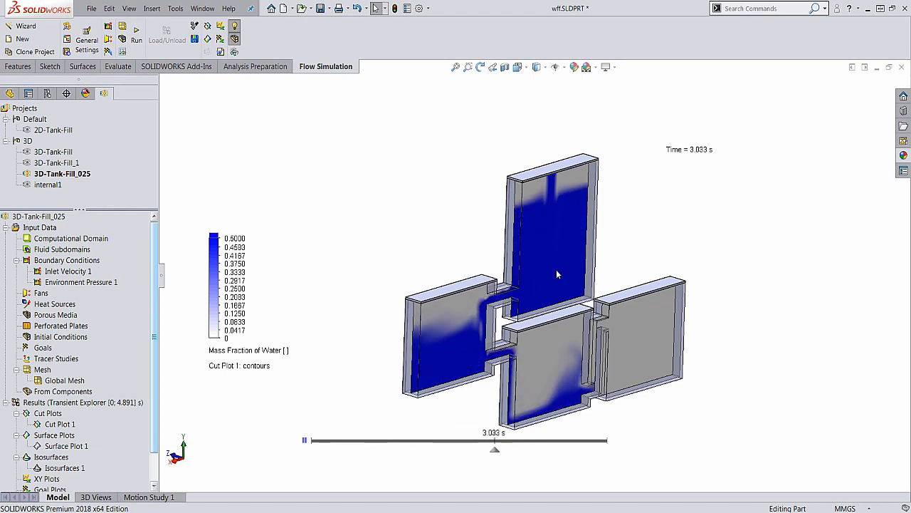
click(304, 439)
right_click(64, 401)
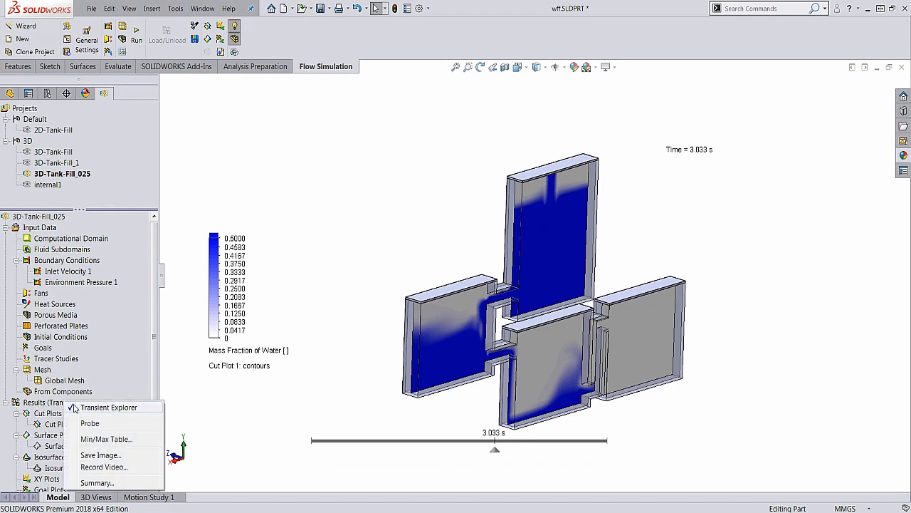
click(93, 407)
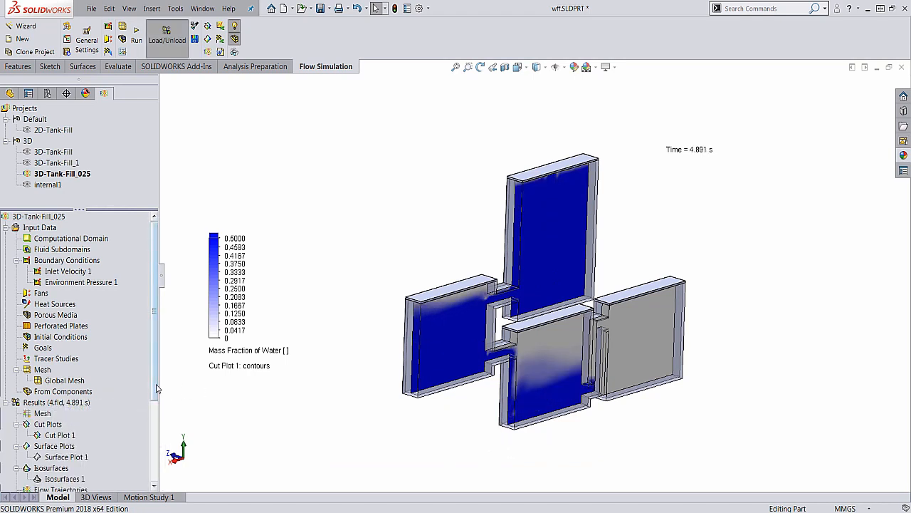
Hide Cut Plot 1 in the 3D-Tank-Fill_025 results
scroll(154, 388, down, 3)
right_click(60, 348)
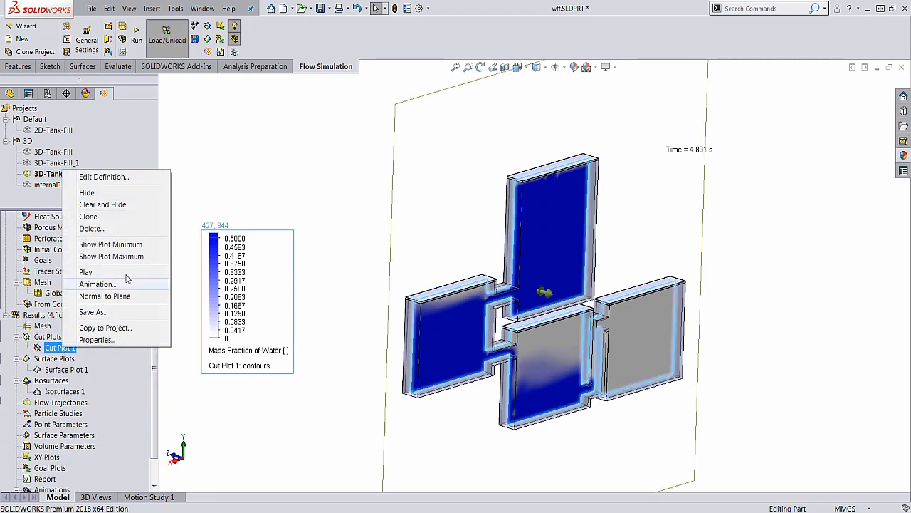
click(87, 193)
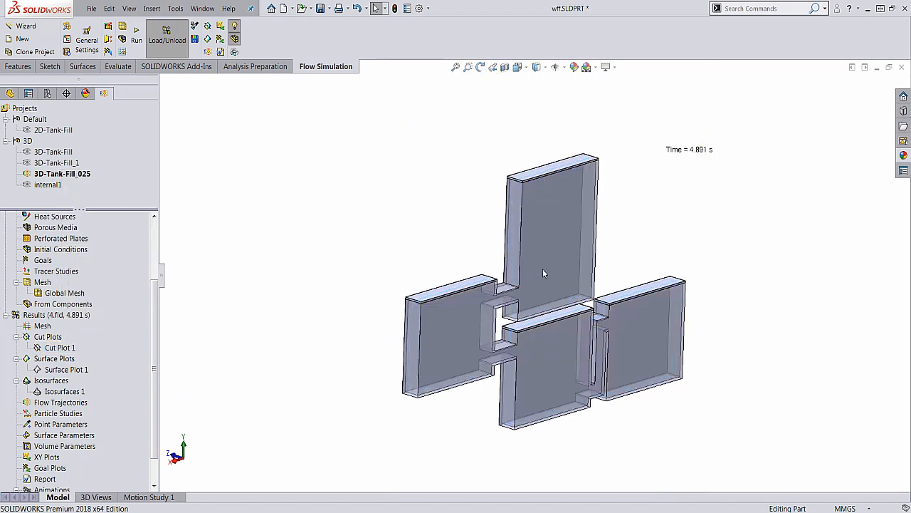
Show Surface Plot 1 as contours of the water mass fraction on all faces
right_click(69, 371)
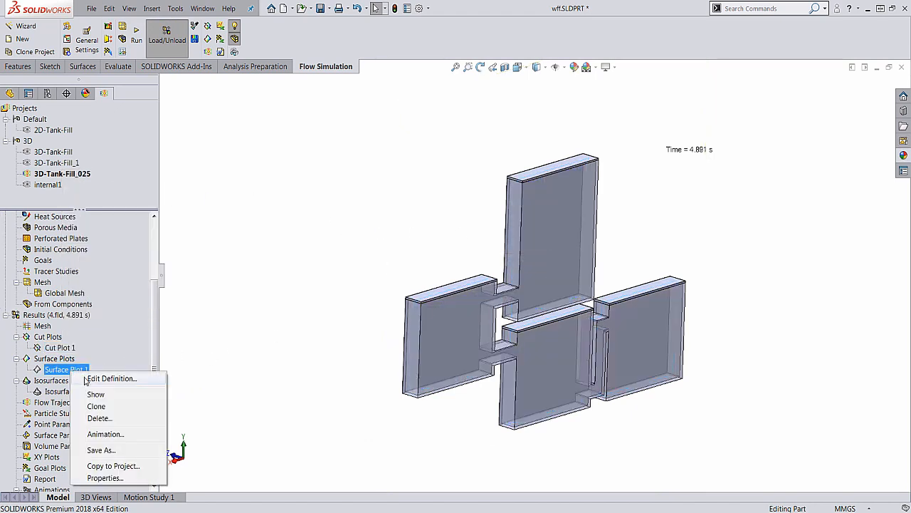
click(87, 380)
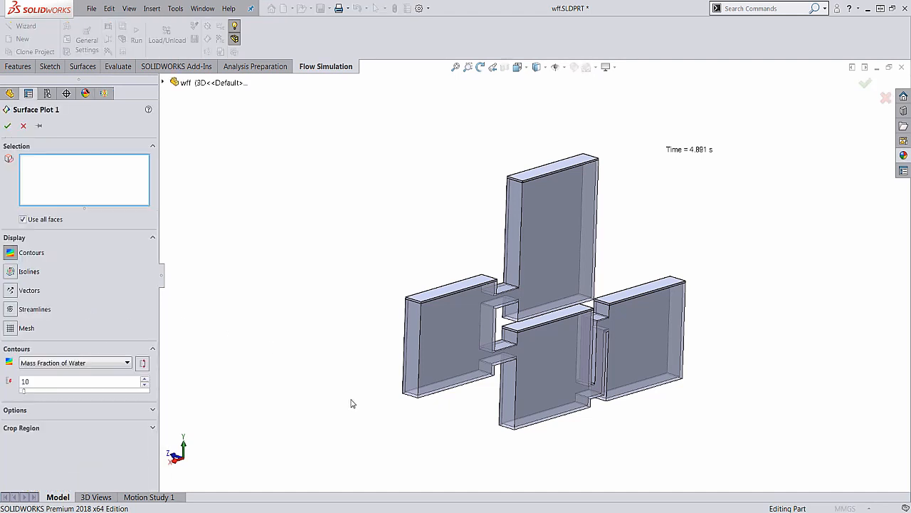
middle_drag(349, 401, 341, 395)
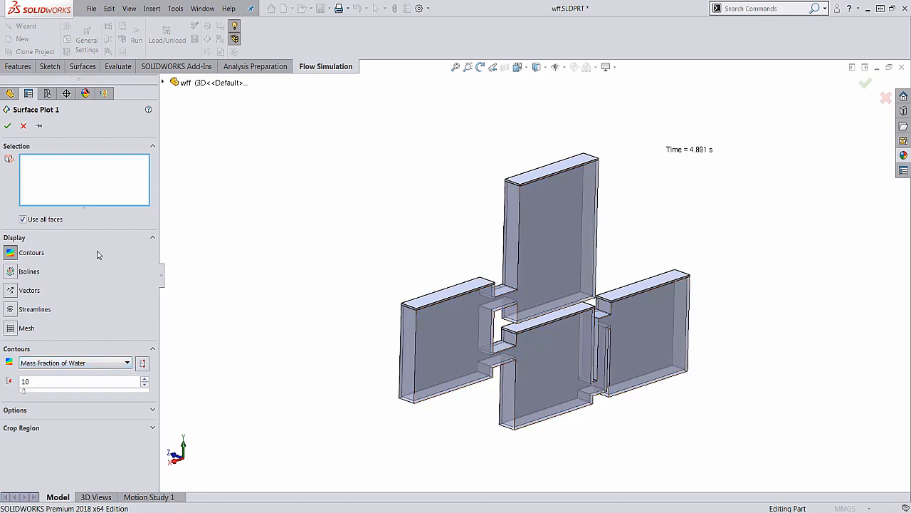
click(6, 125)
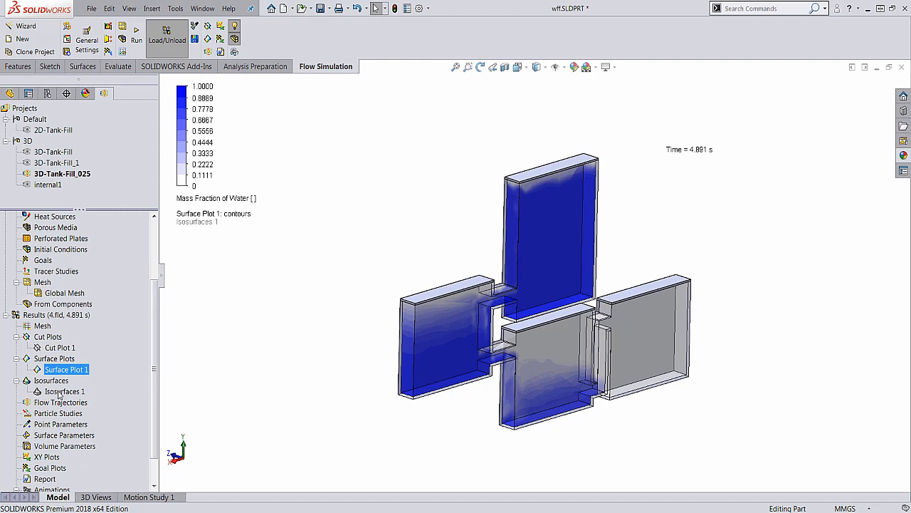
Show Isosurfaces 1 of the water mass fraction at a value of 0.5 together with the surface plot
right_click(71, 392)
click(79, 400)
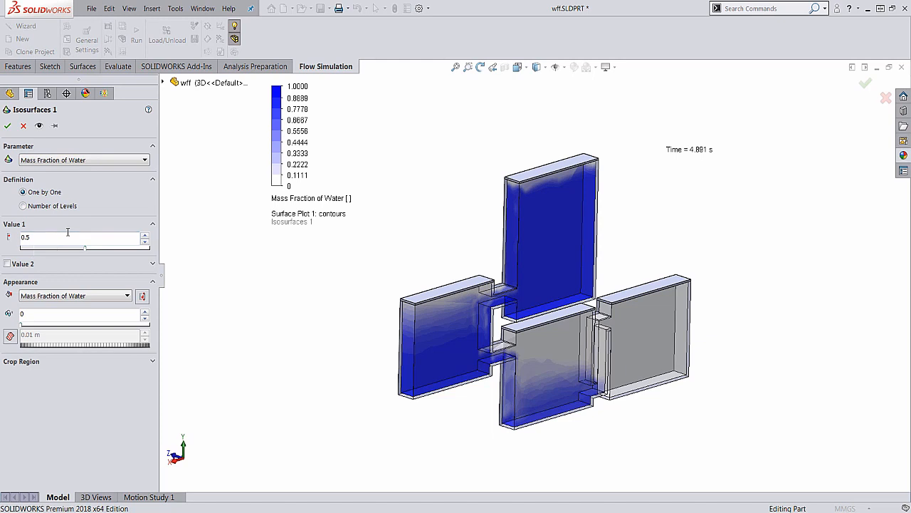
click(7, 126)
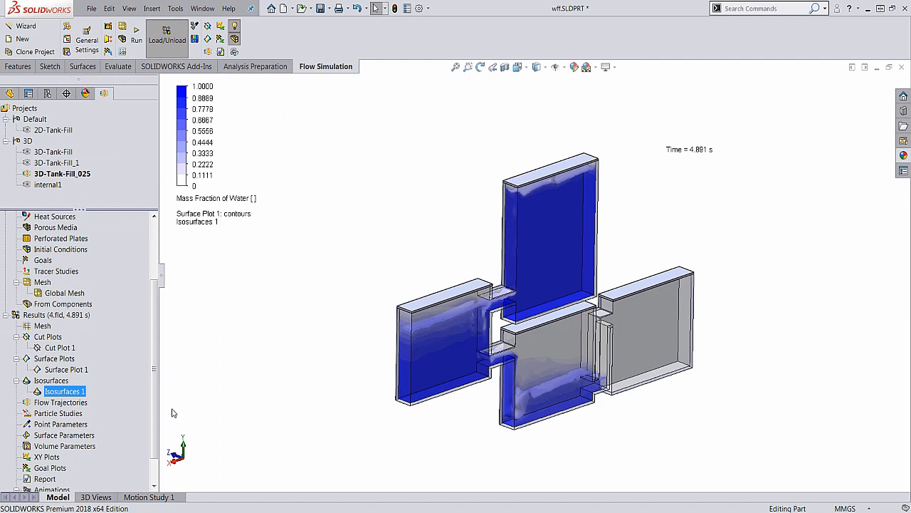
Open Animation 1 for editing, play the tank filling with the surface plot and isosurface, and stop the playback
scroll(154, 404, down, 1)
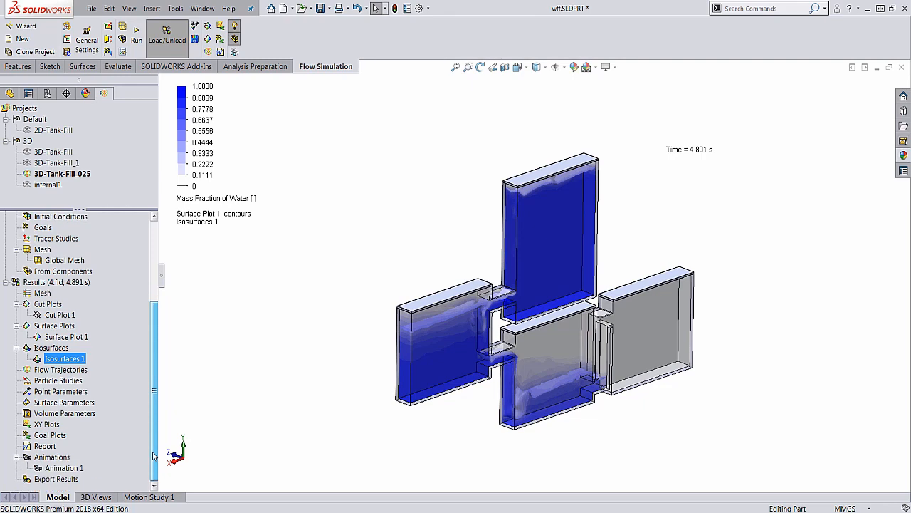
right_click(64, 470)
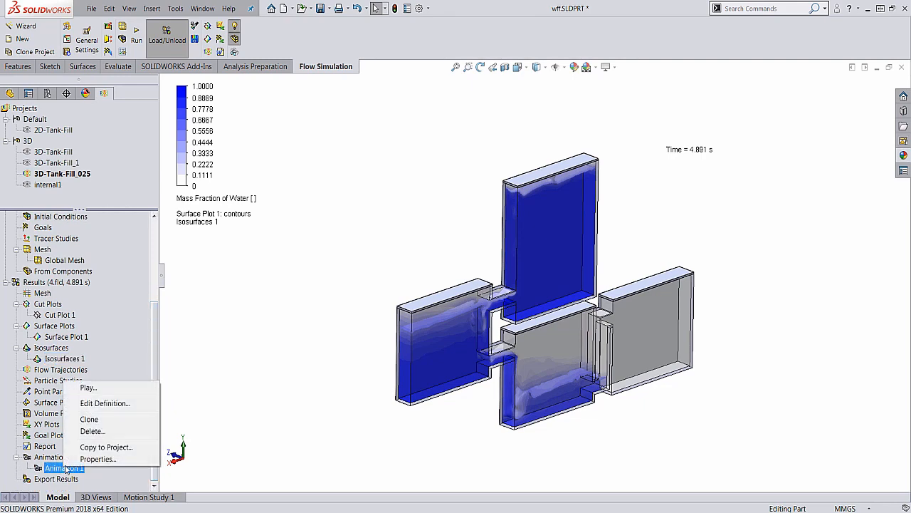
click(123, 404)
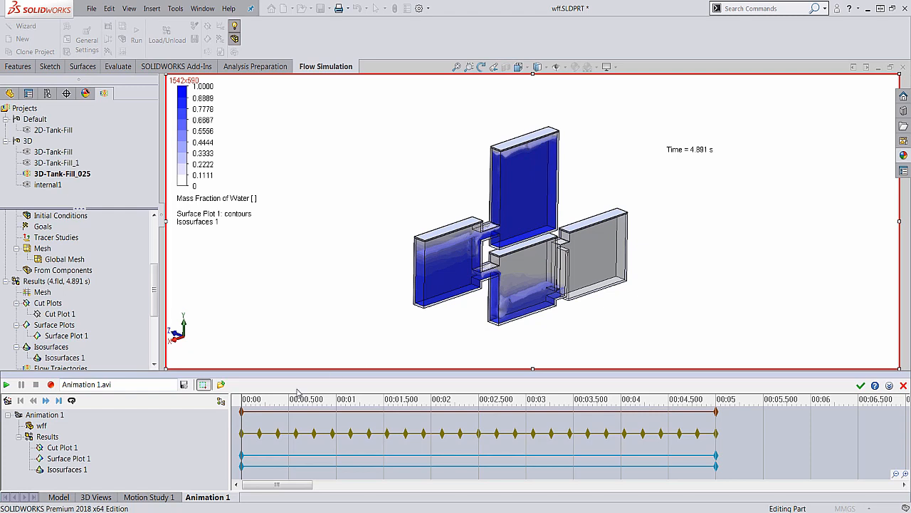
mouse_move(275, 435)
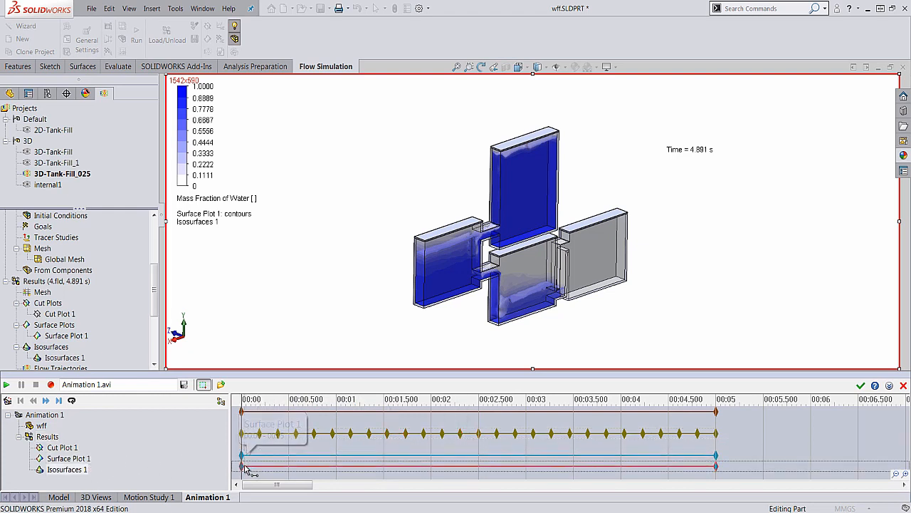
click(6, 385)
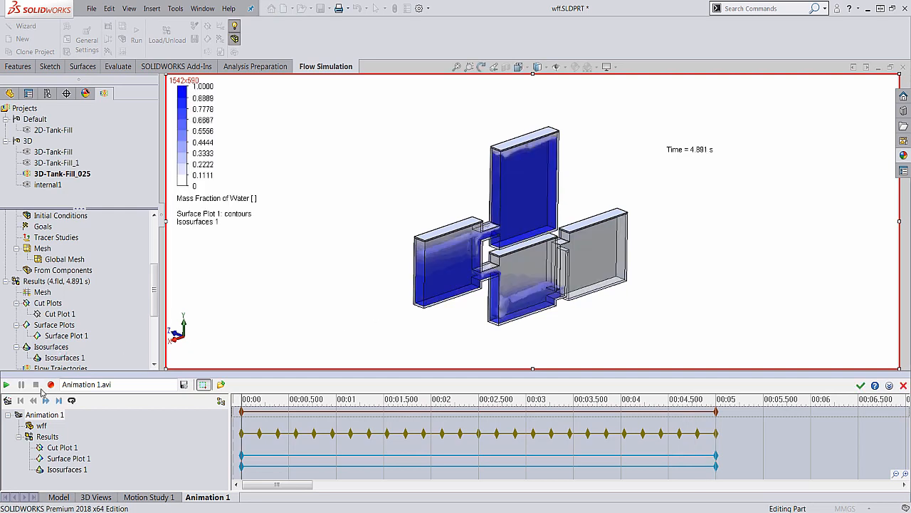
click(6, 384)
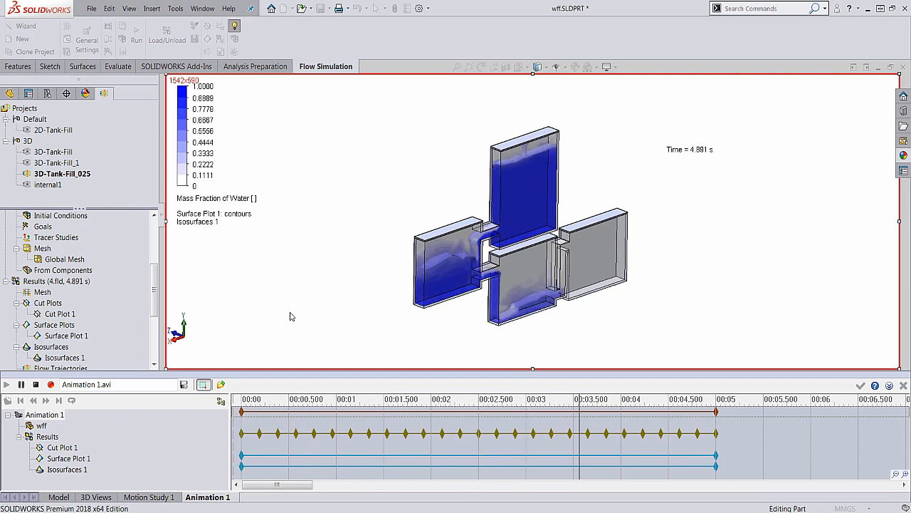
click(36, 384)
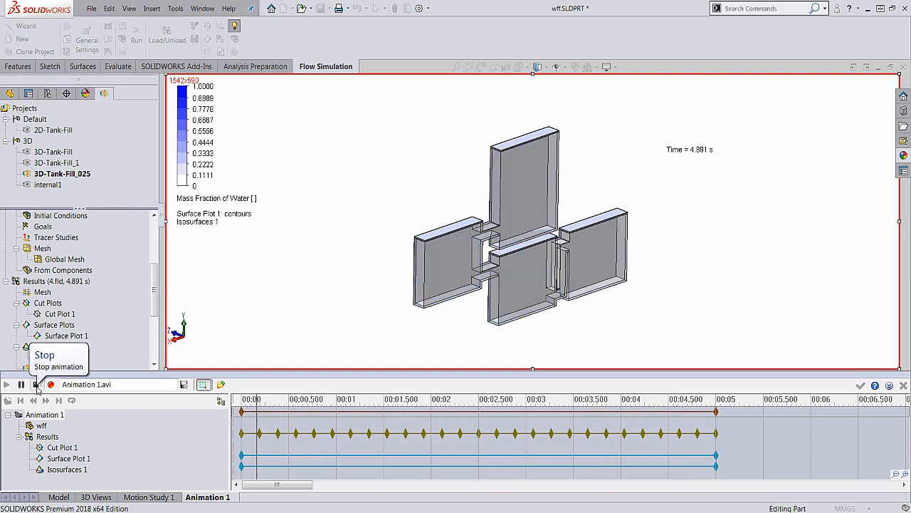